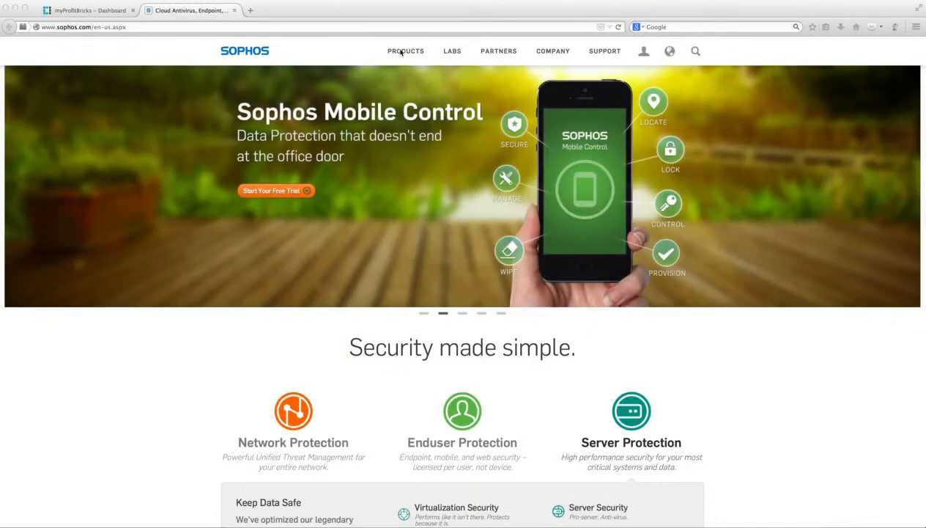
Request the free trial of Sophos Unified Threat Management and continue to its download instructions
click(396, 51)
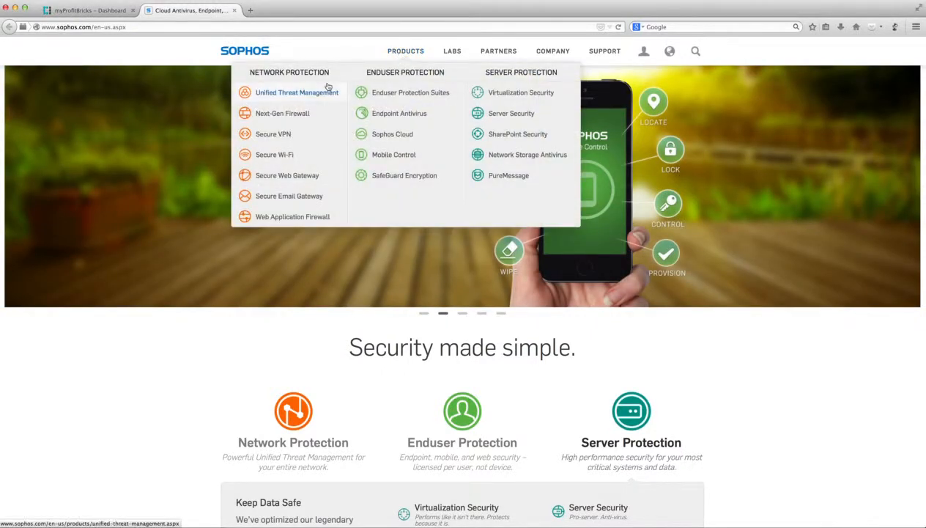
click(304, 95)
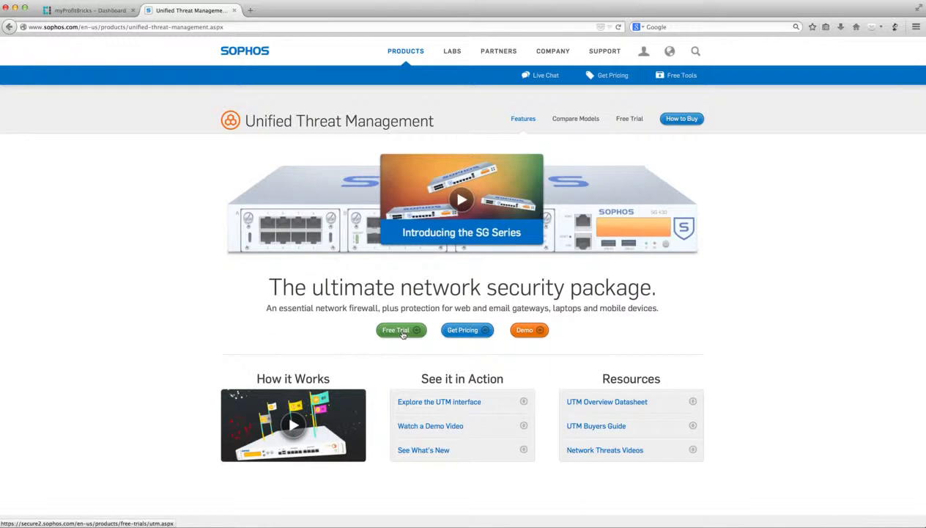
click(403, 335)
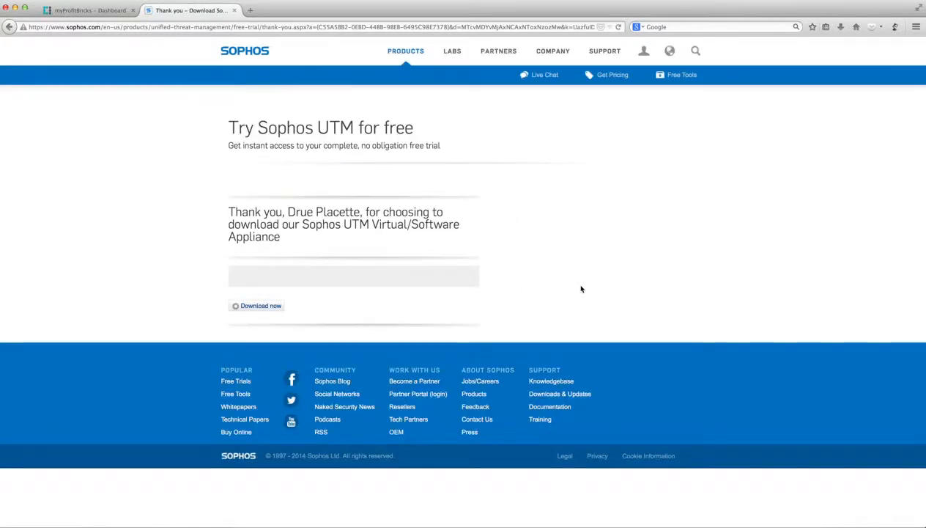
click(251, 308)
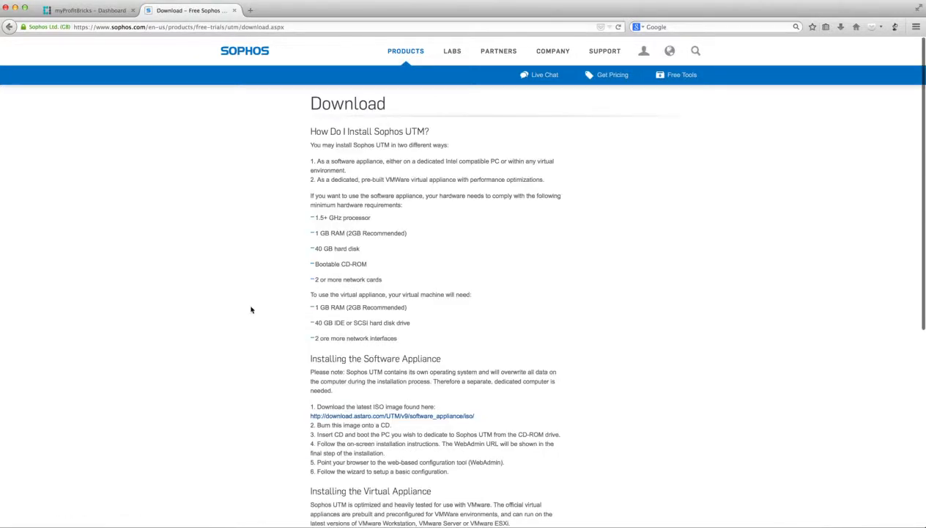
Open the ISO download directory linked in the instructions for installing the software appliance
scroll(252, 308, down, 5)
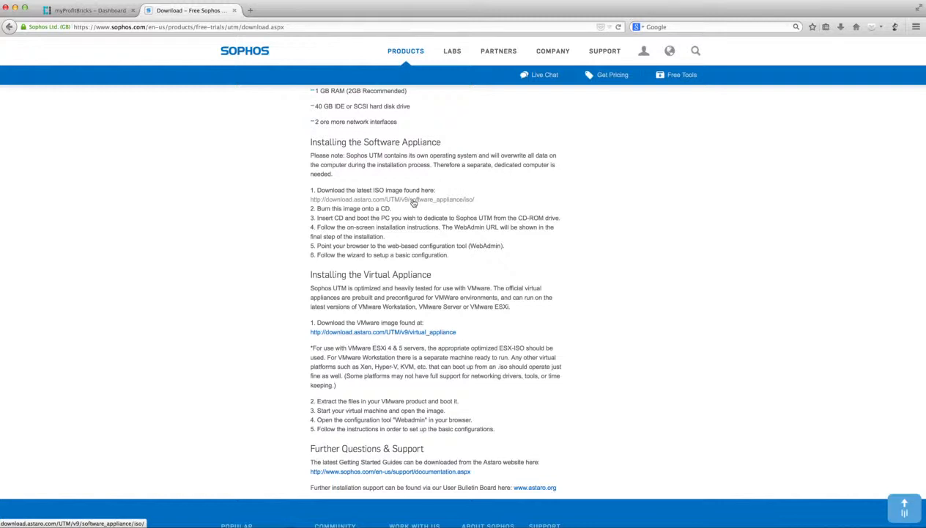
click(413, 203)
scroll(422, 299, down, 2)
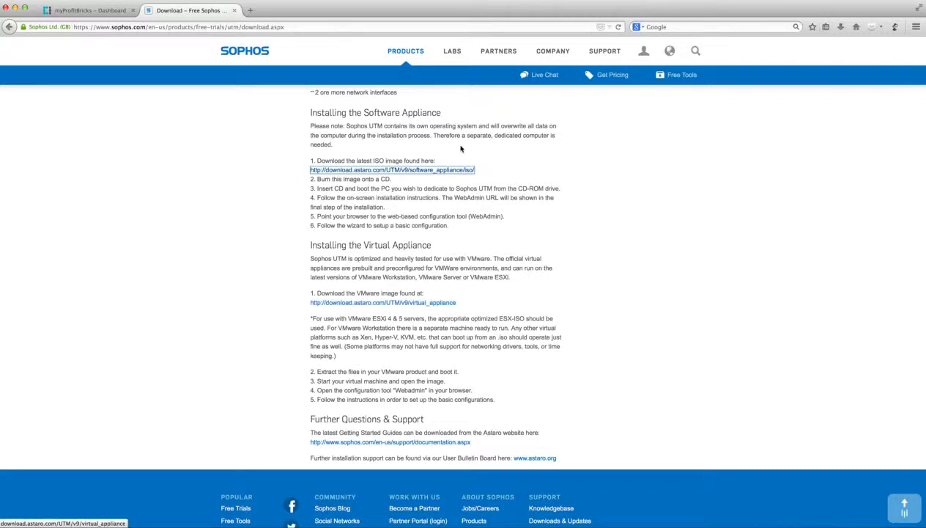
click(449, 170)
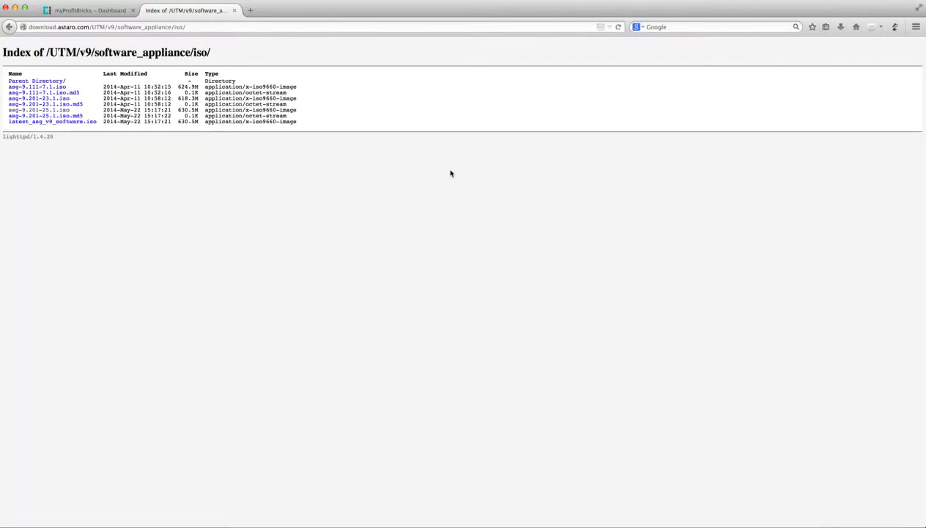
click(59, 116)
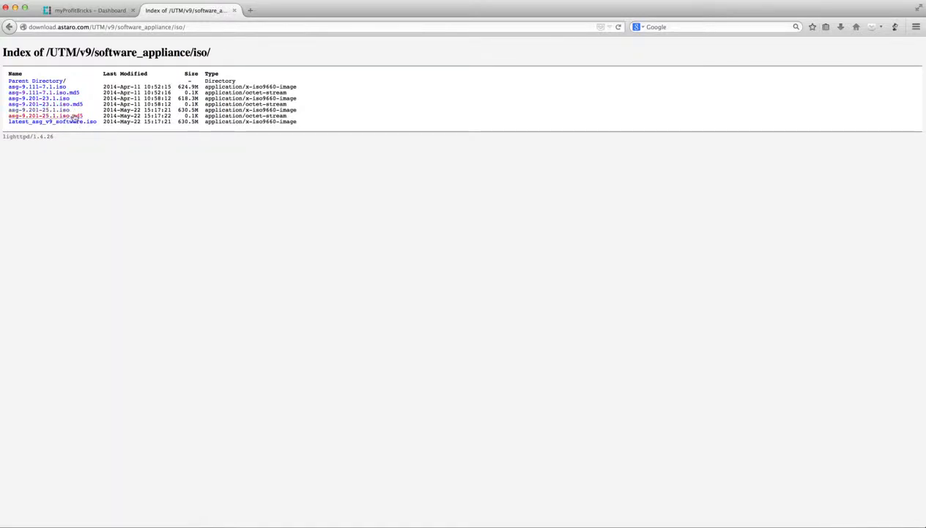
click(65, 123)
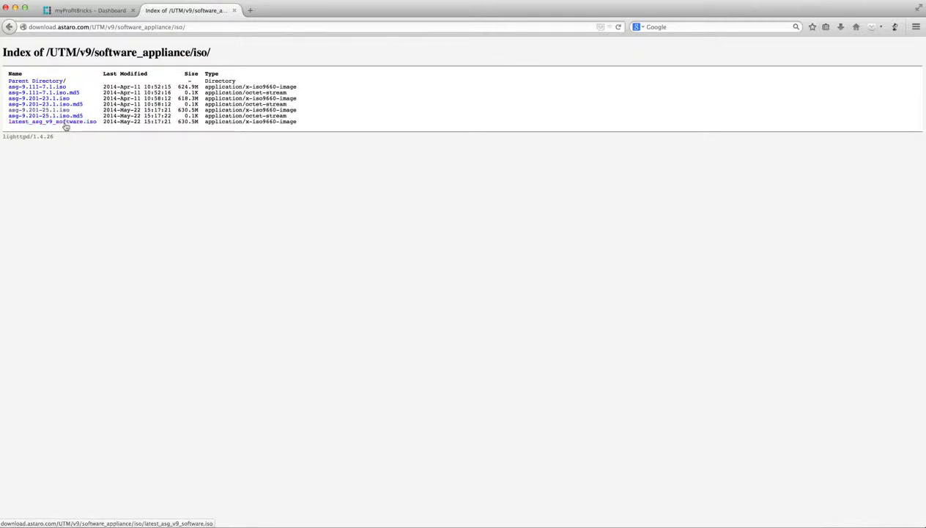
click(64, 125)
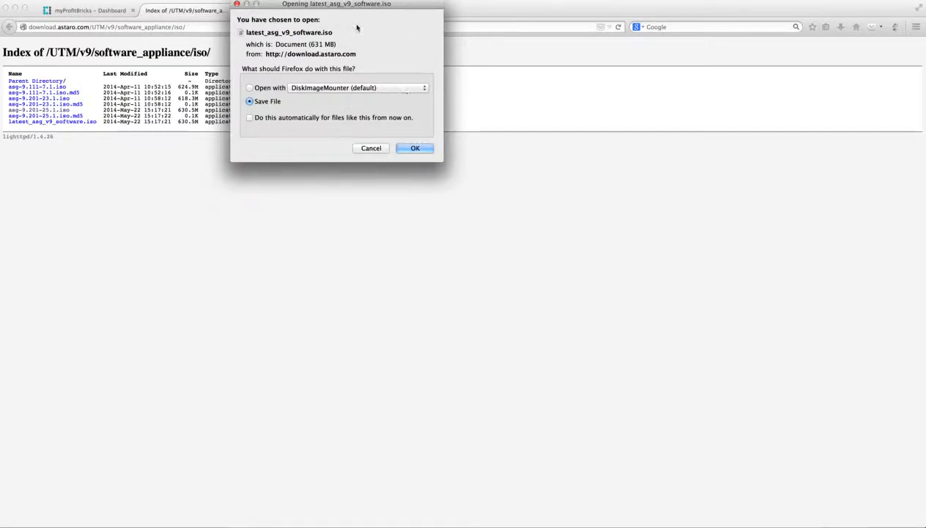
click(382, 150)
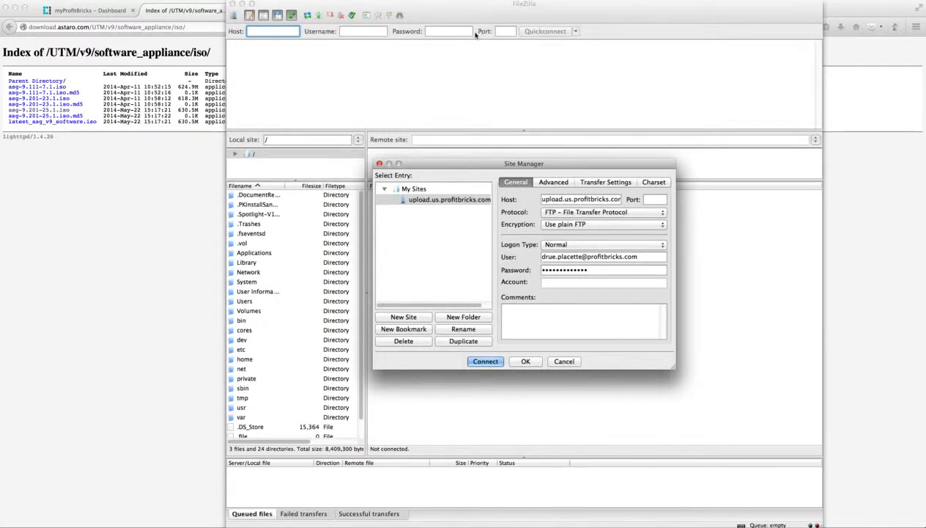
In FileZilla, connect to the saved upload.us.profitbricks.com site and select asg-9.201-25.1.iso in the remote iso-images folder
click(562, 361)
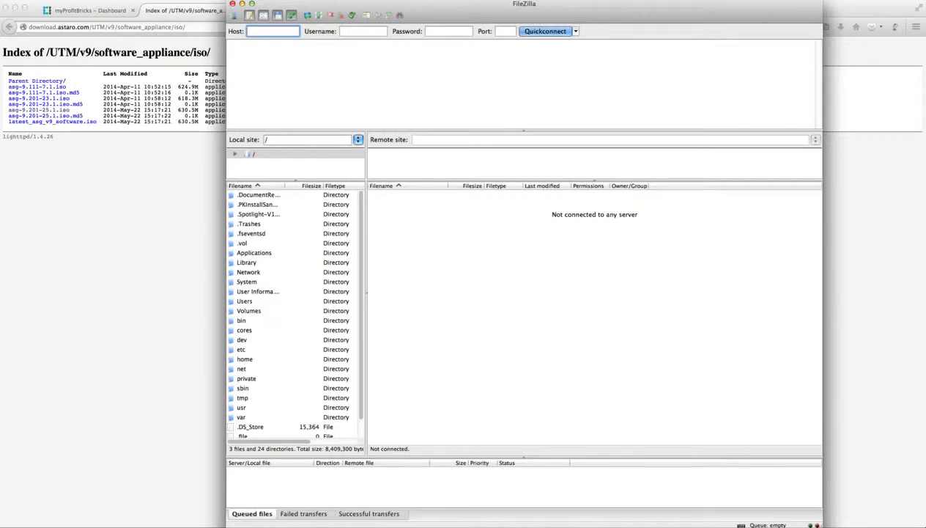
click(66, 0)
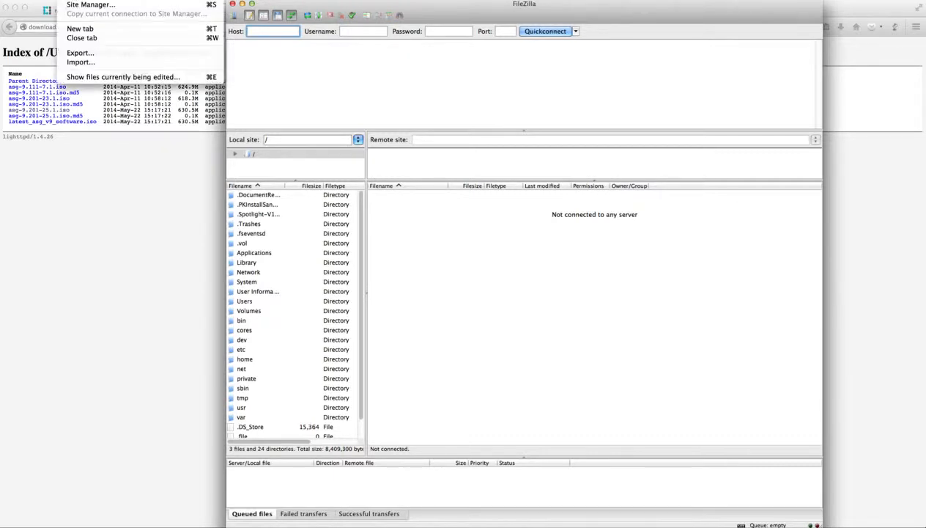
click(79, 6)
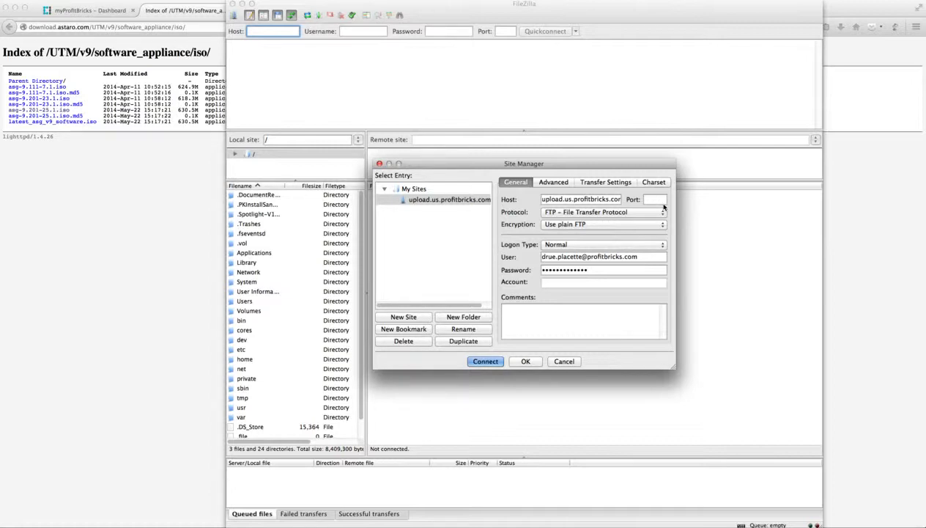
click(495, 362)
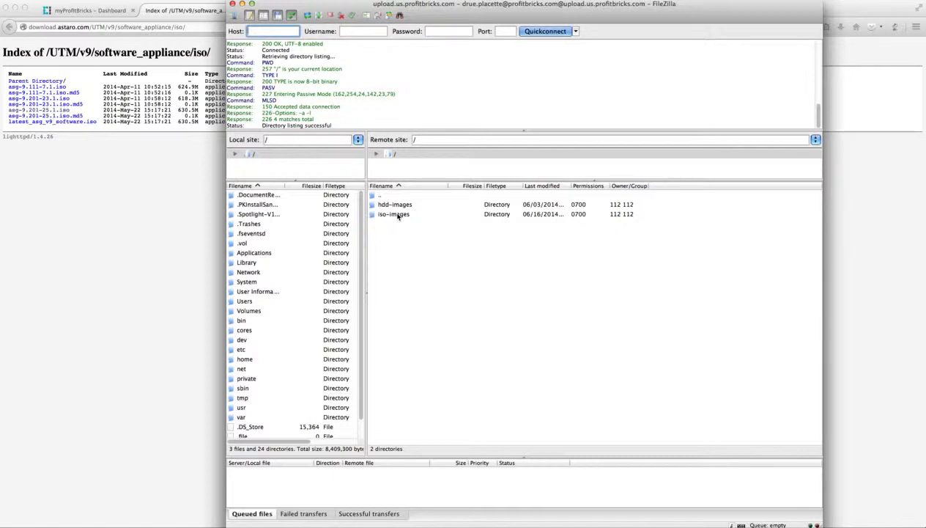
double_click(394, 214)
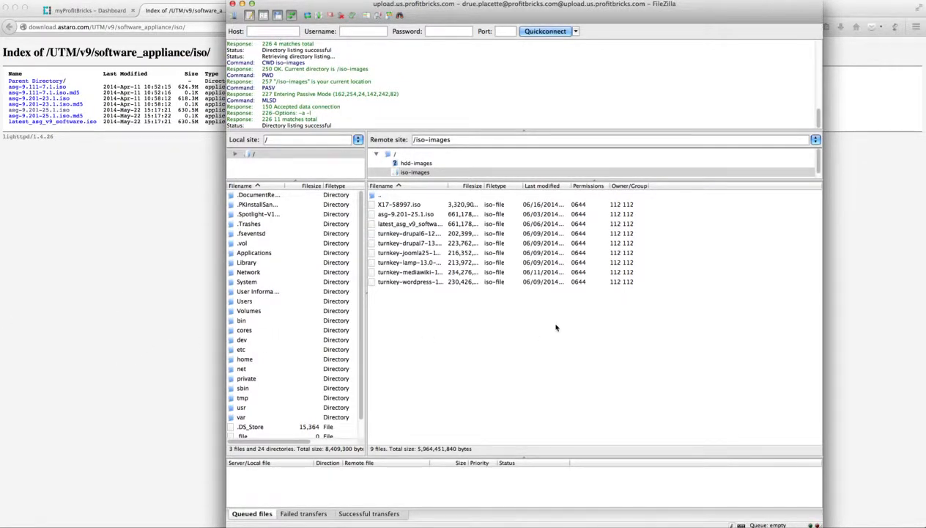
click(417, 214)
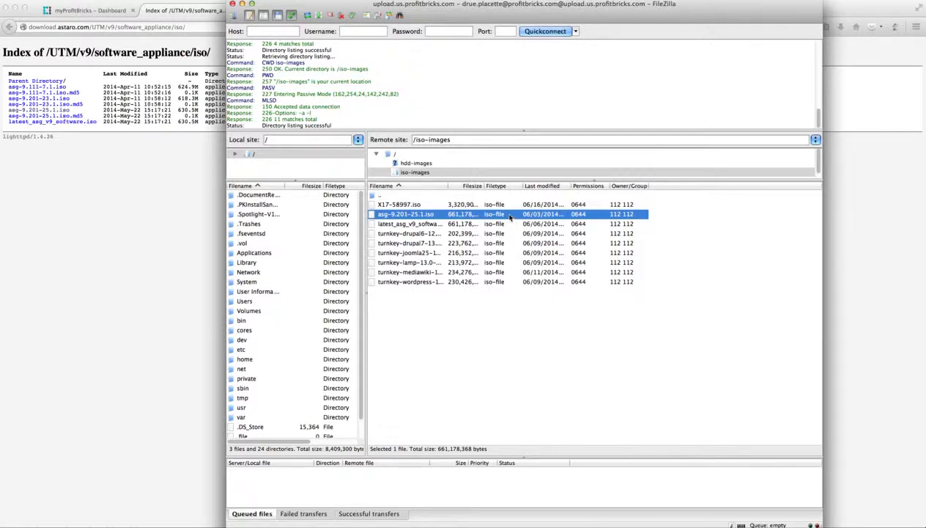
Return to the browser and launch the ProfitBricks Data Center Designer from the myProfitBricks dashboard, dismissing its notification
click(146, 238)
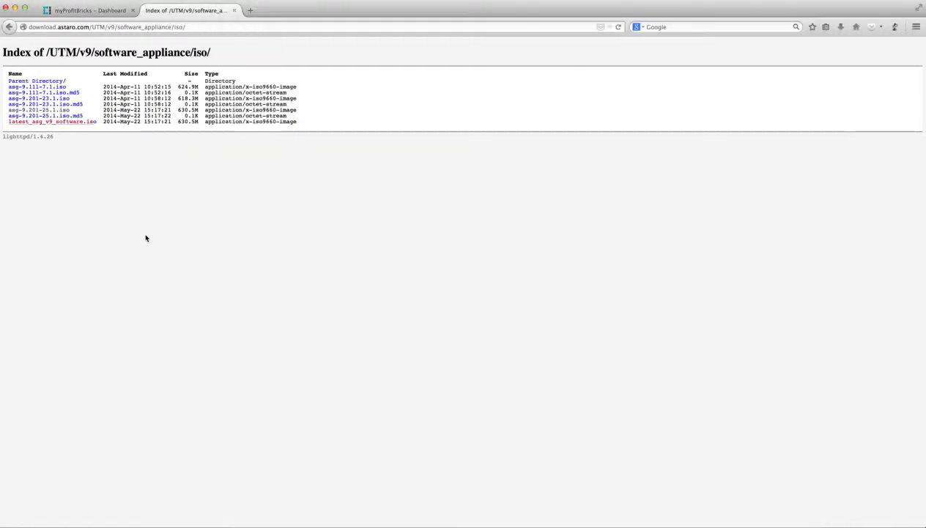
click(91, 11)
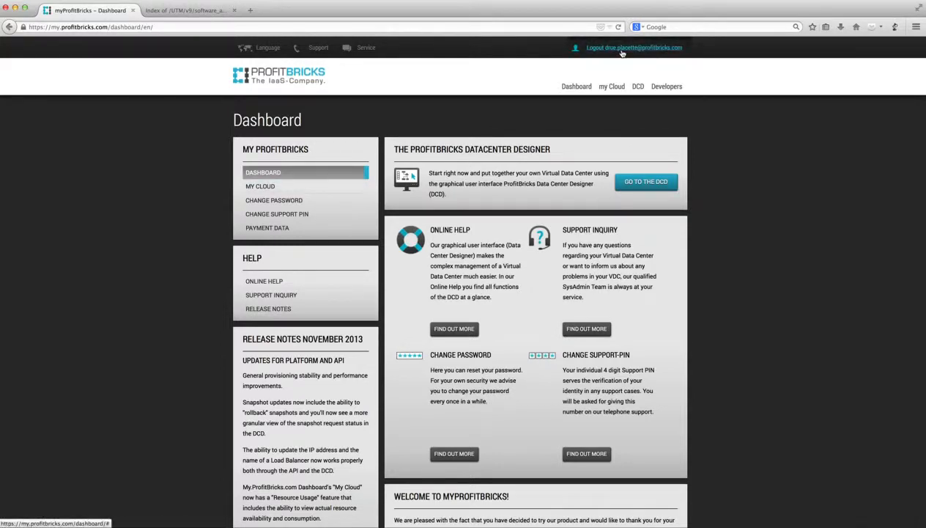
click(661, 184)
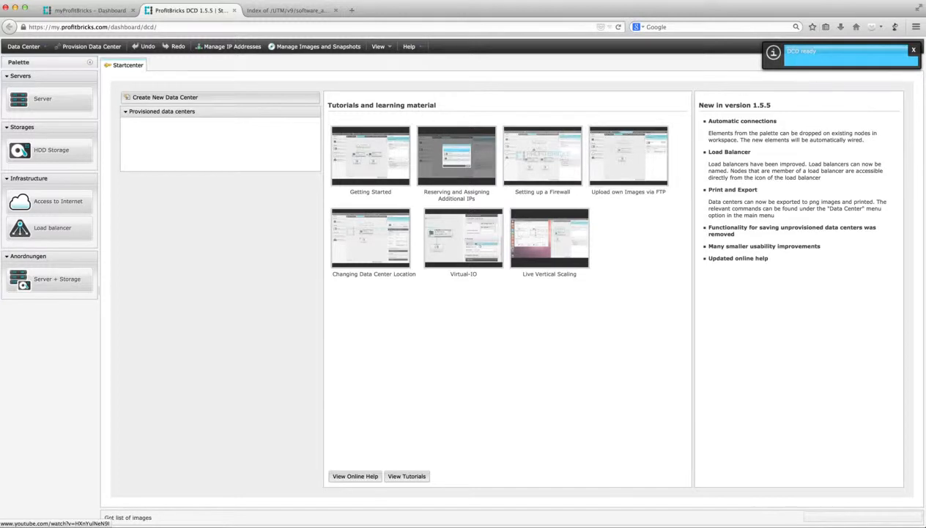
click(914, 50)
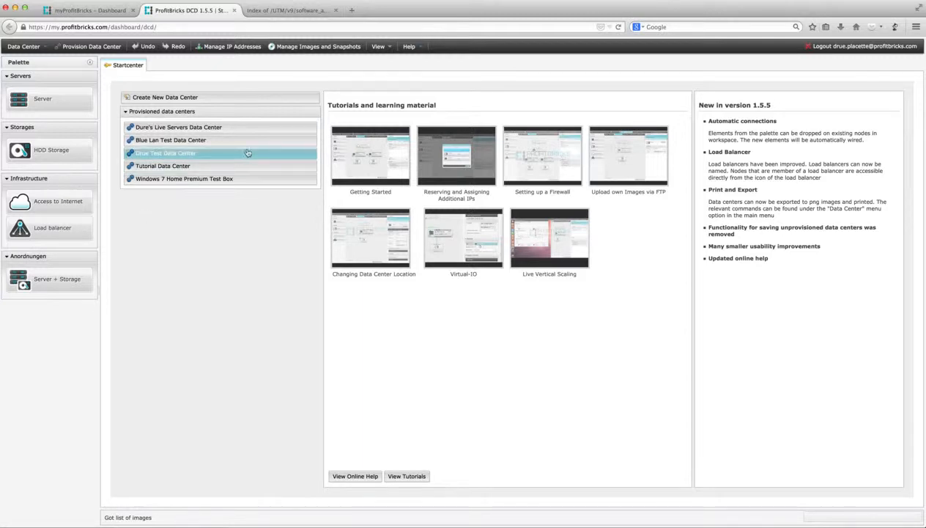
Examine the properties of the uploaded latest_asg_v9_software.iso image in the Image and Snapshot Manager, then close the manager
click(304, 50)
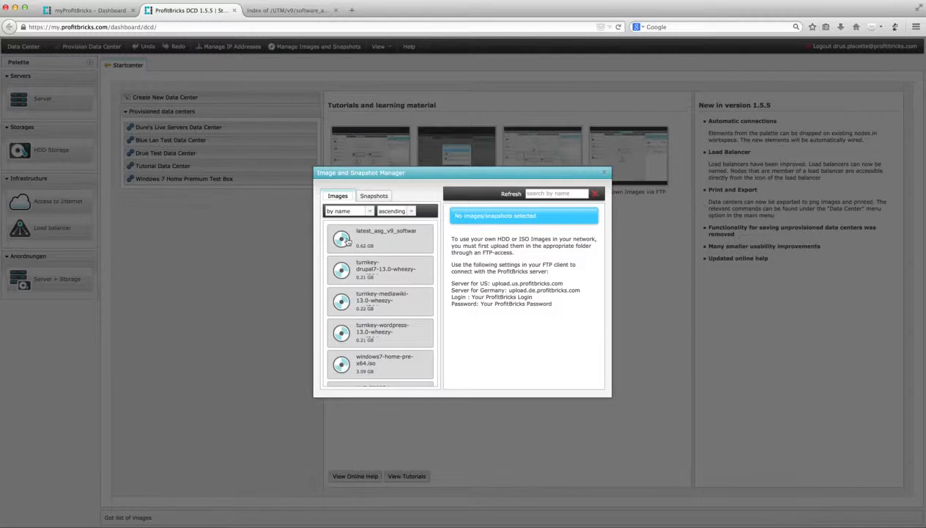
click(422, 250)
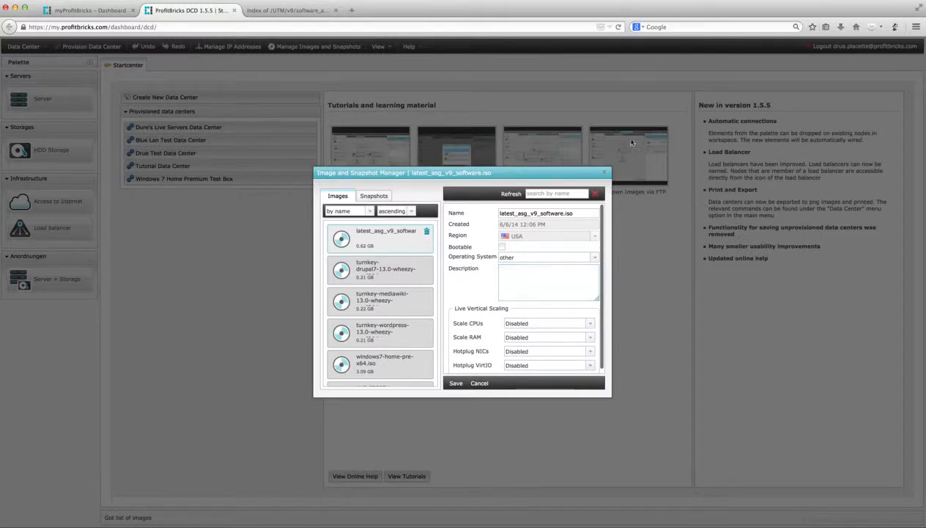
click(605, 174)
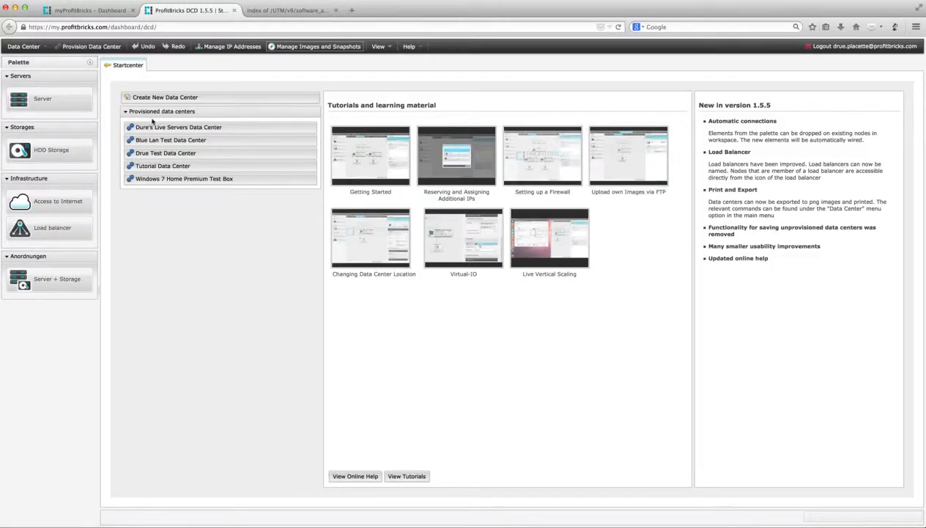
Create a new data center named Sophos Tutorial Data Center with its location set to USA
click(38, 48)
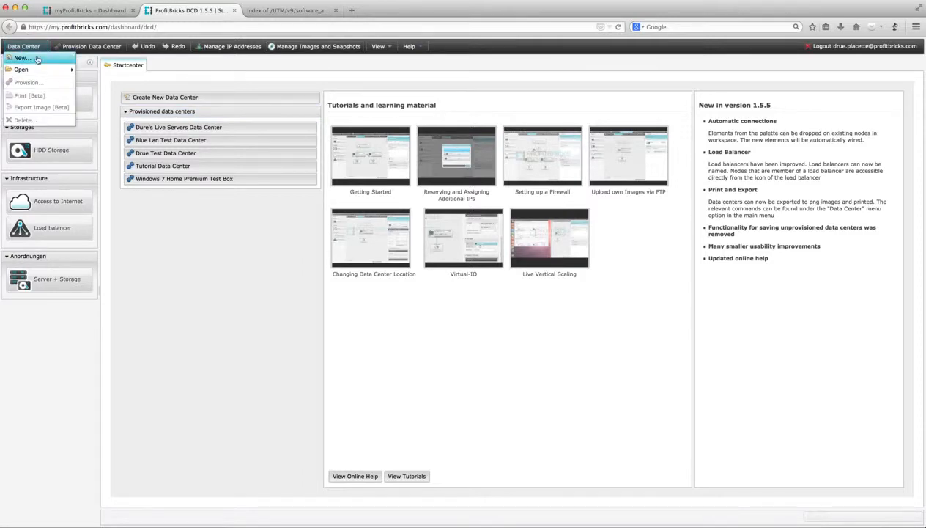
click(36, 60)
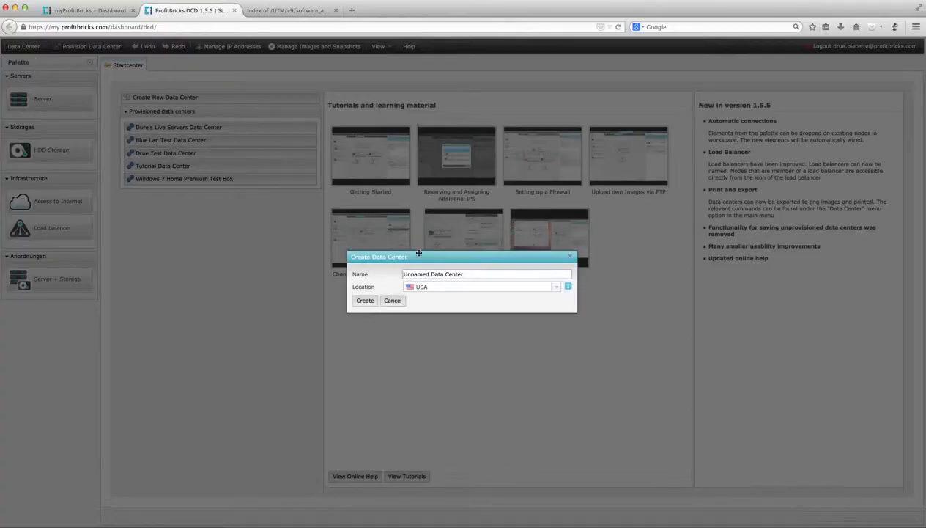
double_click(408, 273)
text(Sophos Tutorial)
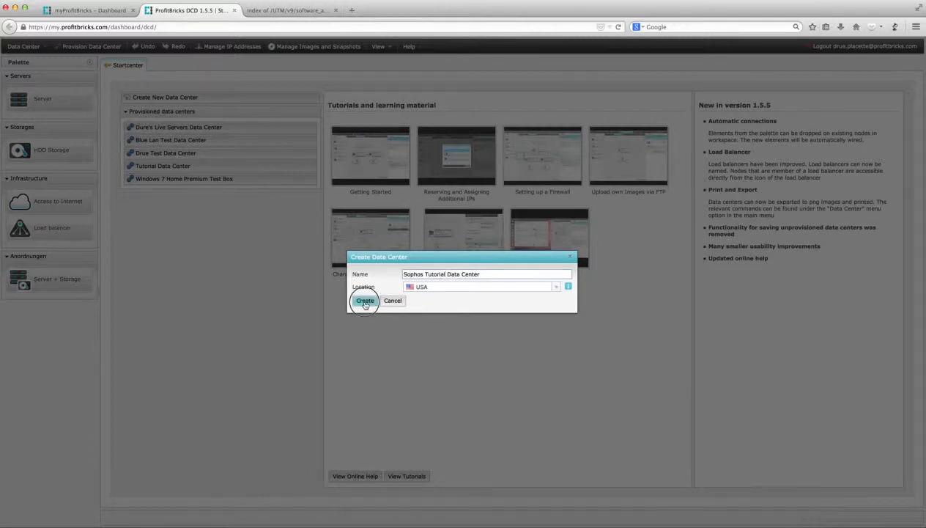
click(430, 288)
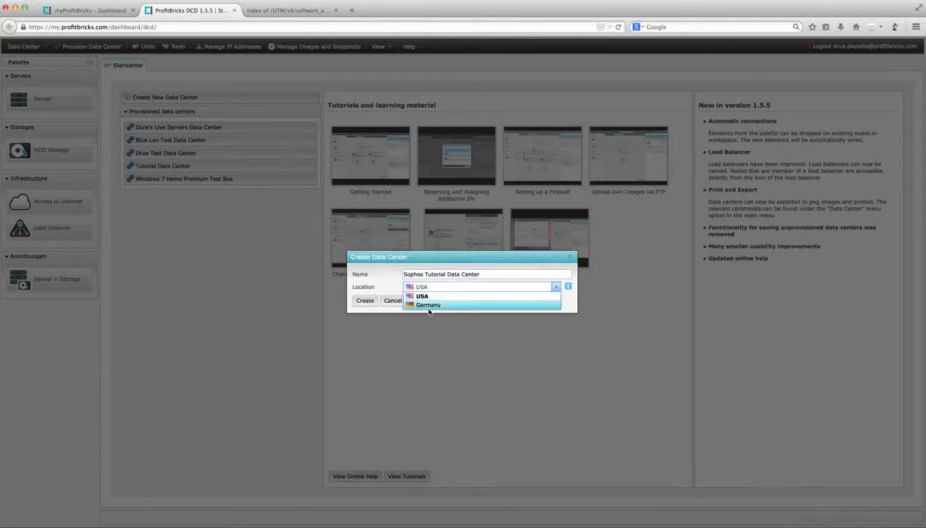
click(424, 296)
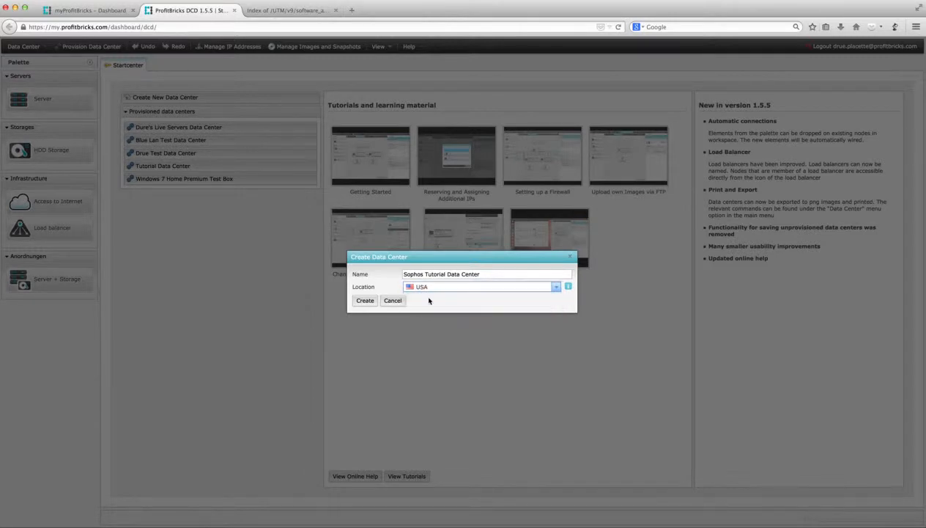
click(366, 301)
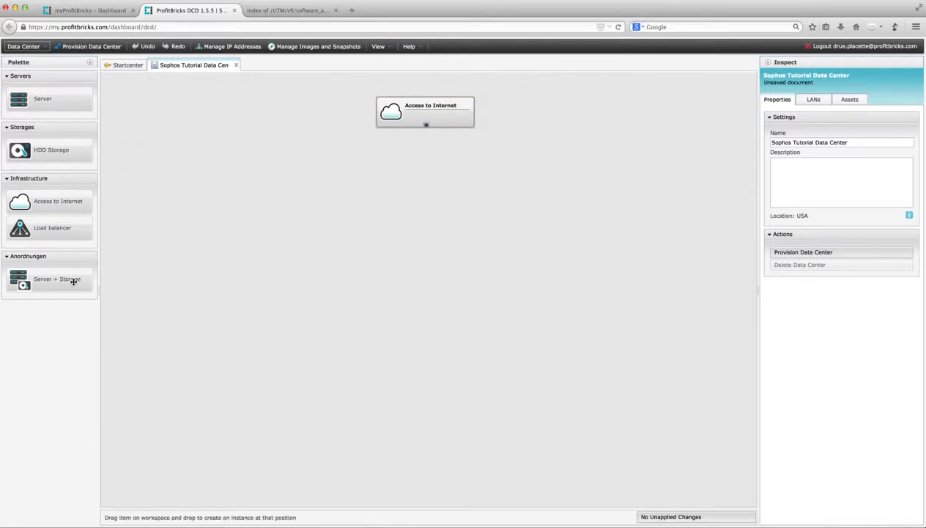
Place two Server + Storage units side by side below the internet access element and align Server 1 with Server 2
drag(74, 281, 347, 295)
click(255, 313)
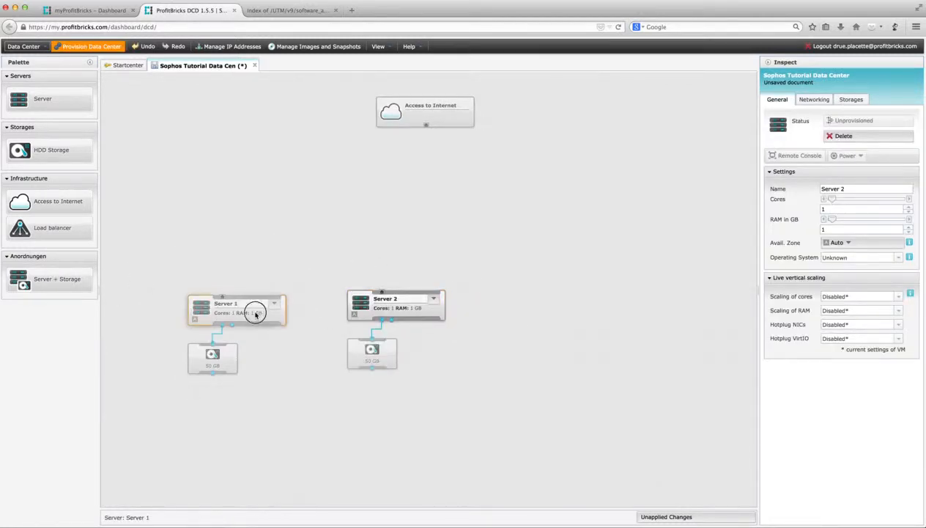
drag(255, 314, 260, 302)
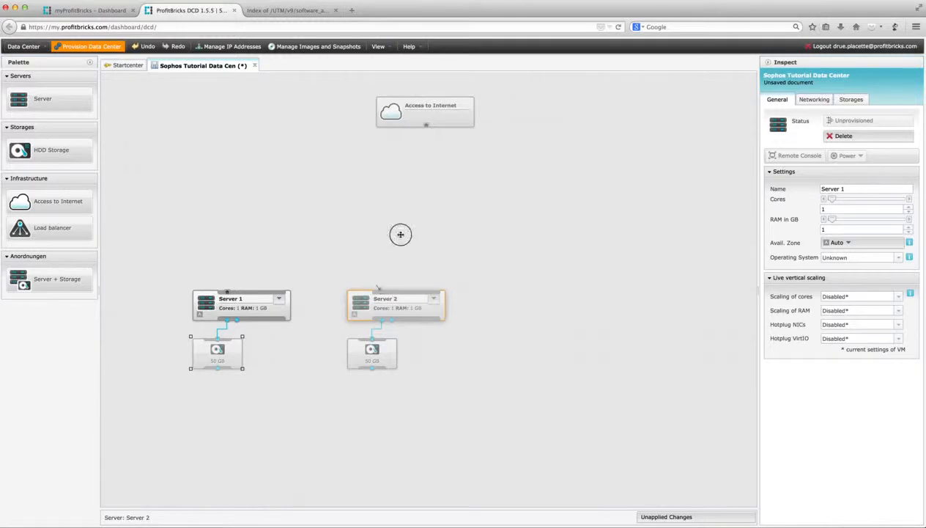
Connect Server 2 and Server 1 to Access to Internet and link the two servers directly to each other
drag(400, 234, 425, 124)
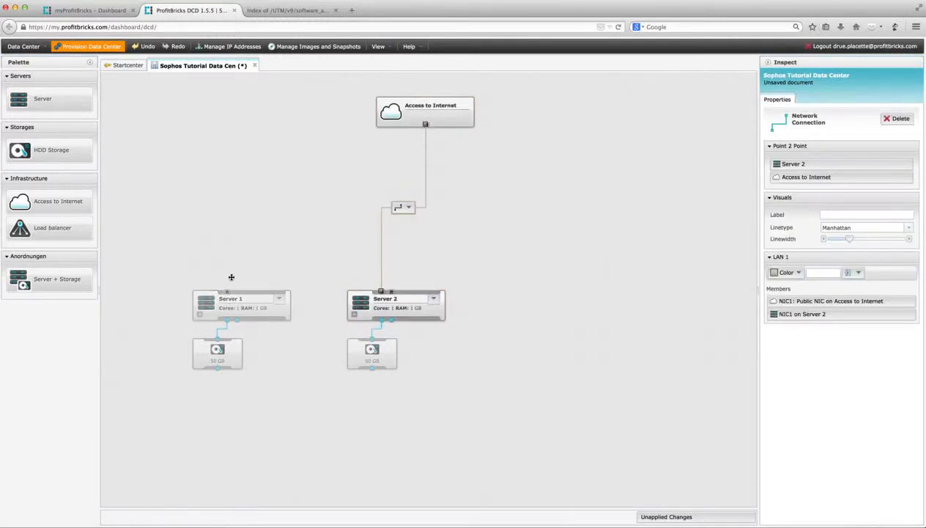
drag(226, 292, 426, 124)
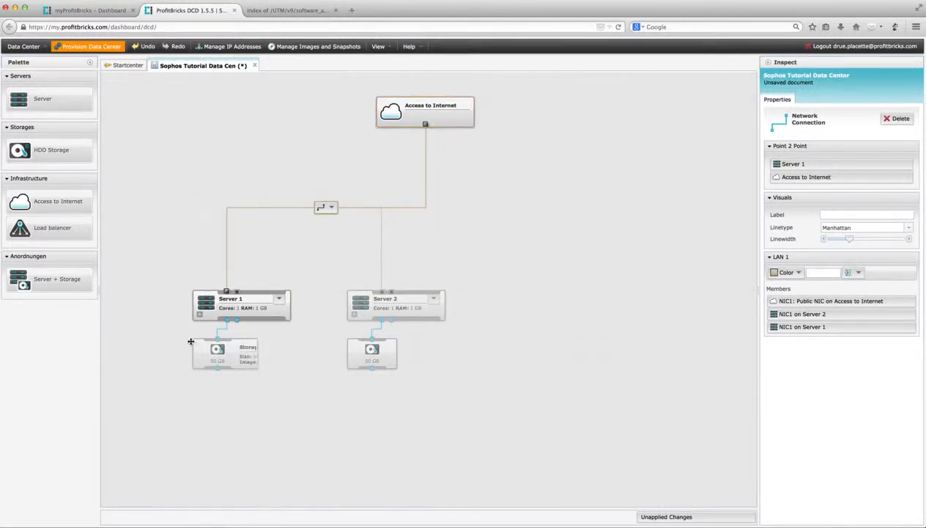
drag(236, 291, 389, 290)
click(298, 209)
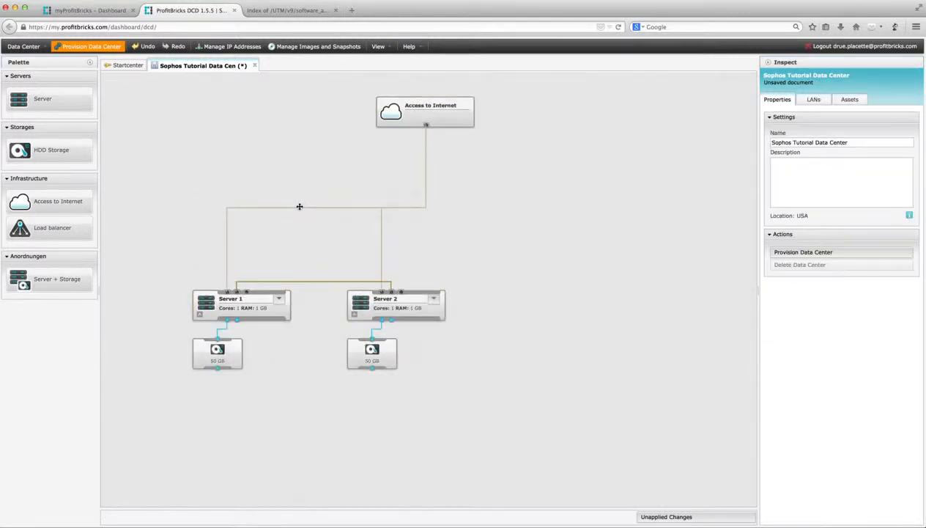
Delete the network connections from Server 1 and Server 2 to Access to Internet and the direct link between the two servers
click(336, 209)
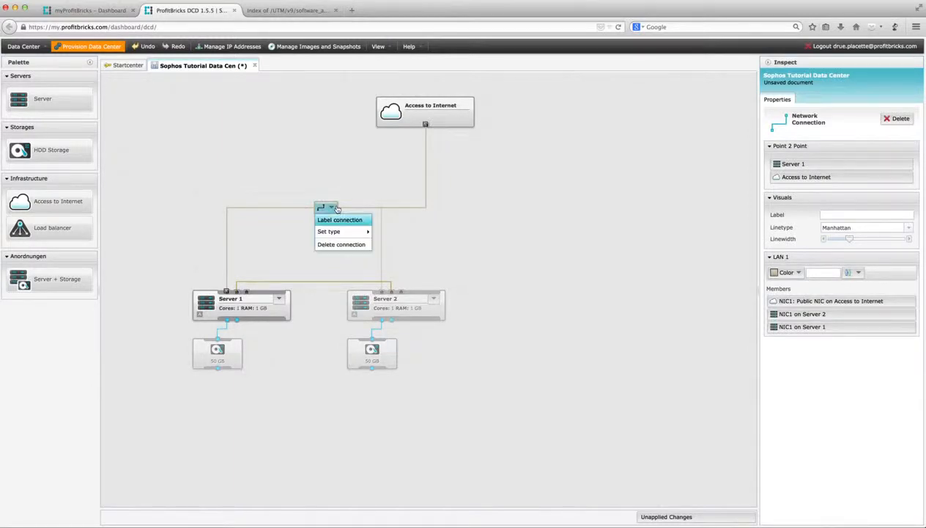
click(339, 243)
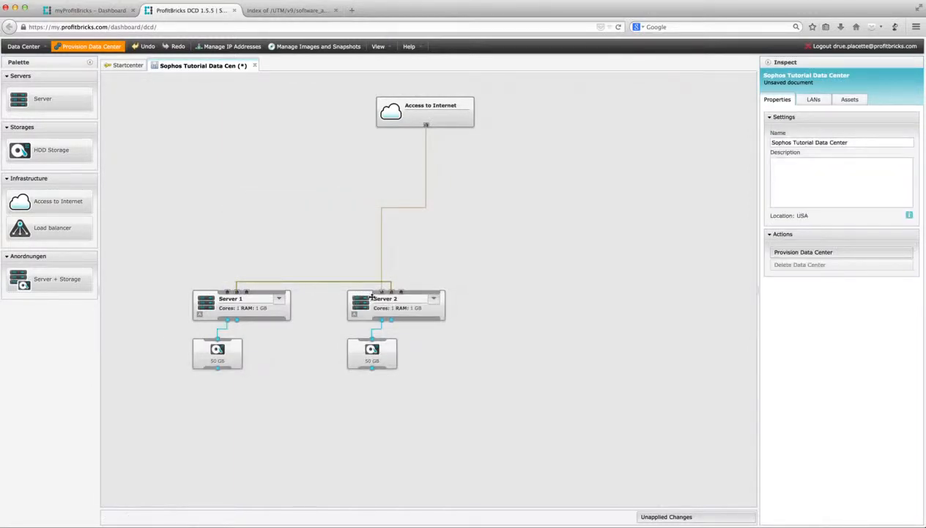
click(334, 280)
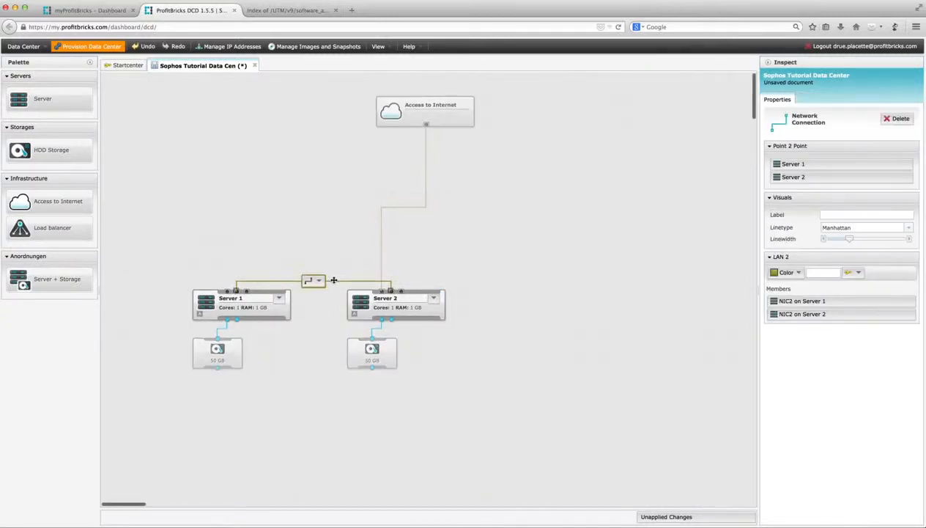
click(315, 283)
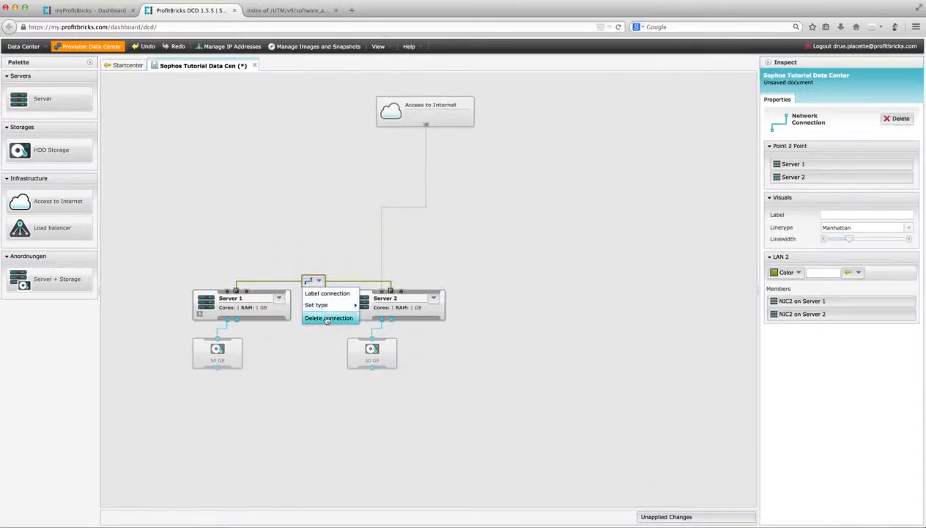
click(328, 317)
click(412, 206)
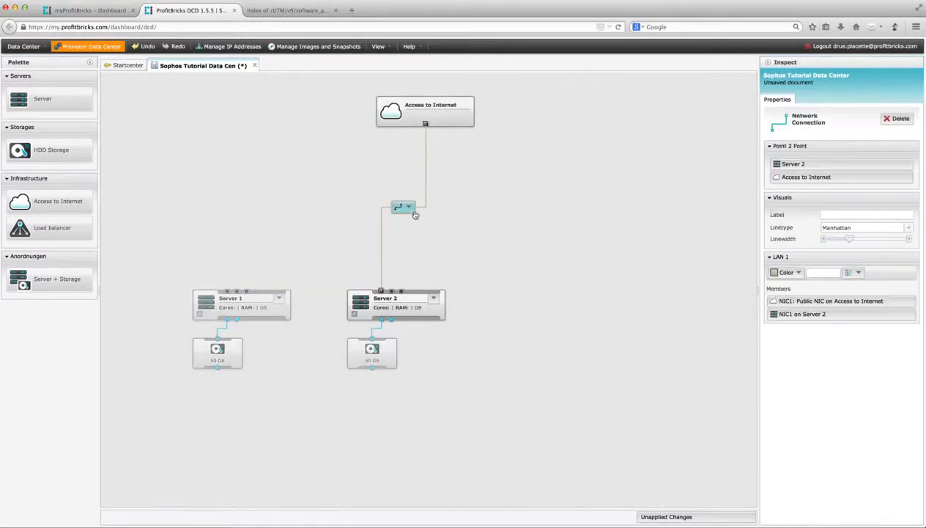
click(400, 207)
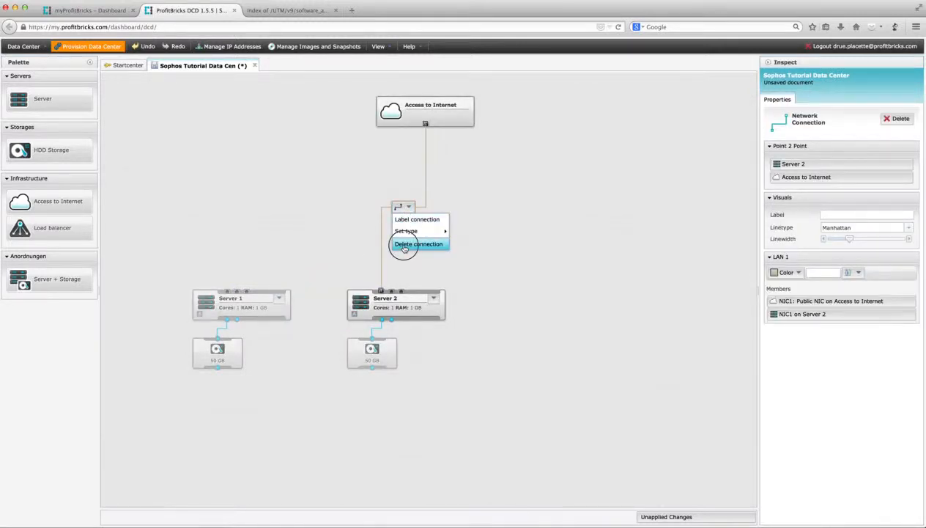
click(401, 244)
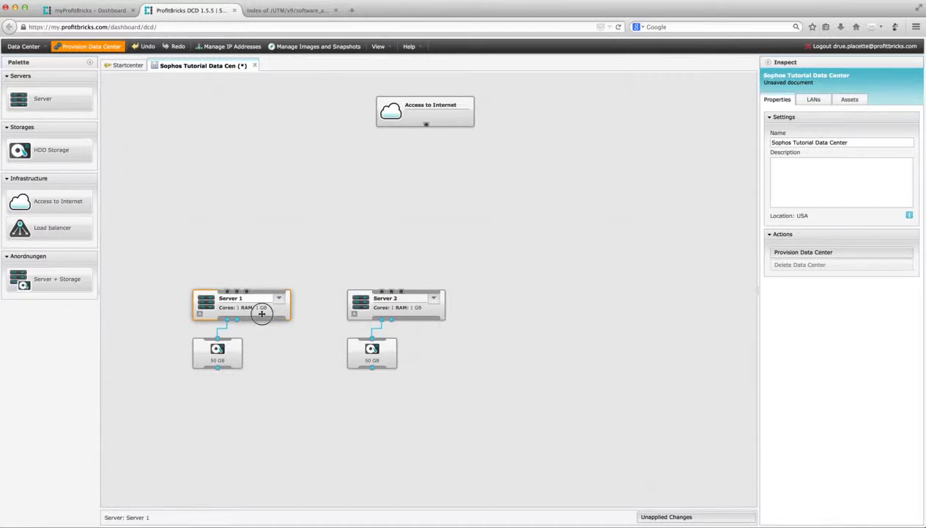
Place another Server + Storage unit directly below Access to Internet and name the server Sophos UTM Server
drag(259, 312, 244, 289)
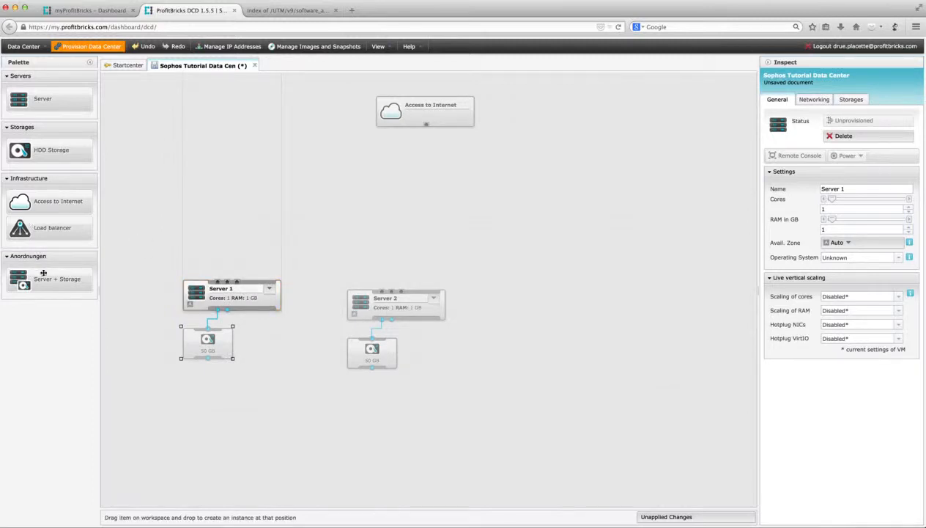
drag(44, 282, 379, 165)
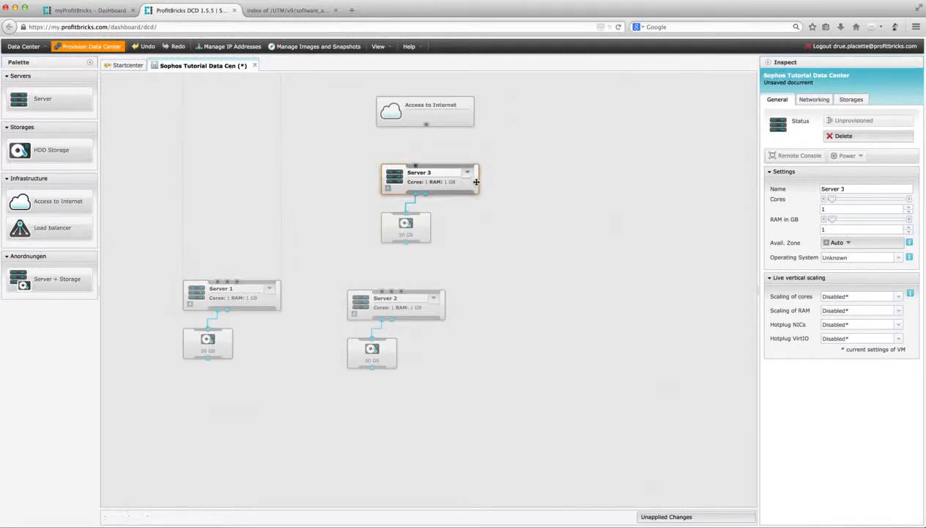
triple_click(849, 190)
text(Sophos UTM)
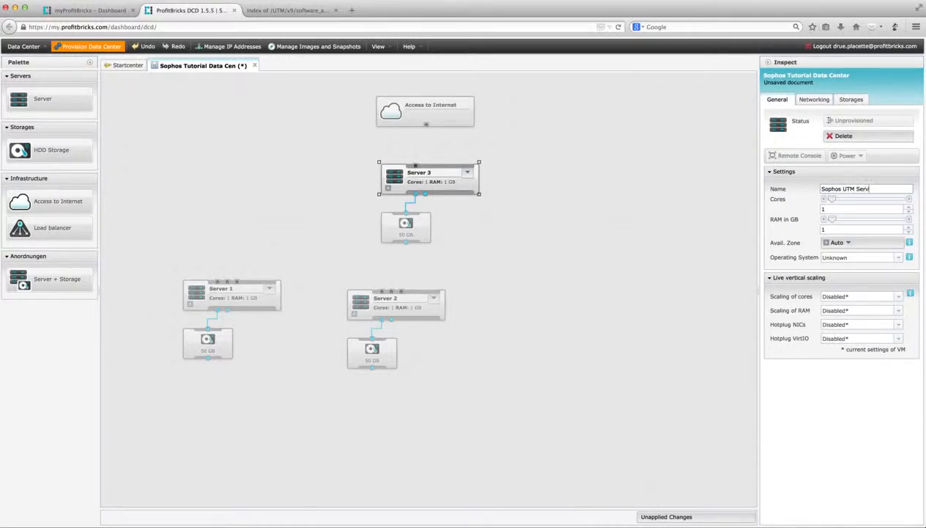
key(Tab)
Configure Sophos UTM Server with 2 cores, 2 GB of RAM and linux as its operating system
text(2)
key(Tab)
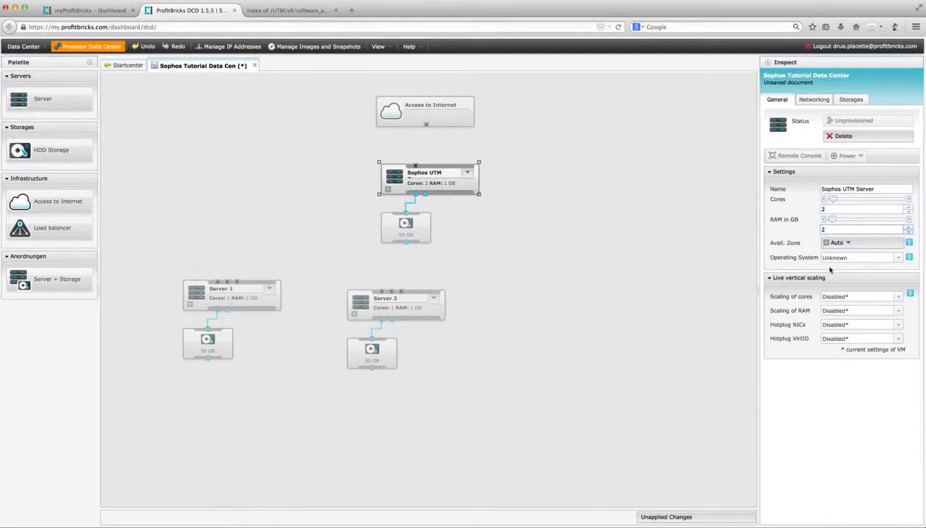
text(2)
click(838, 257)
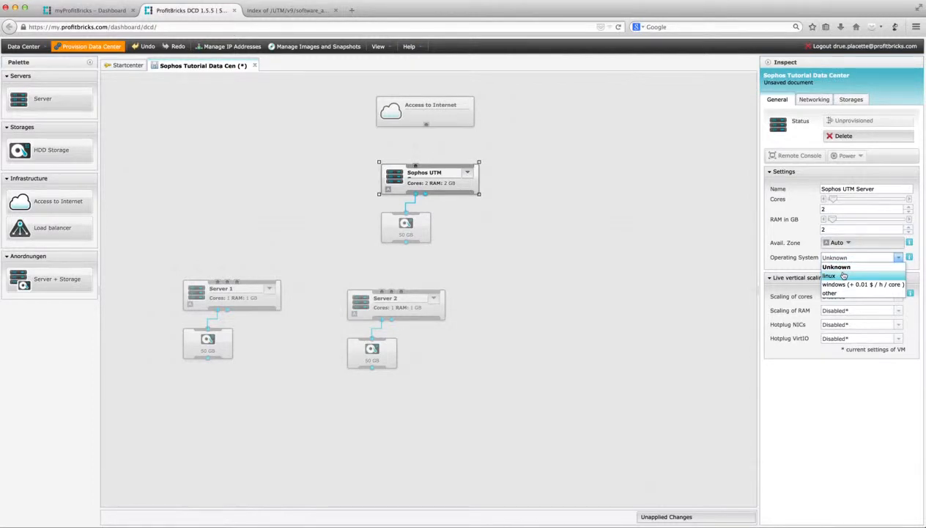
click(843, 275)
click(844, 276)
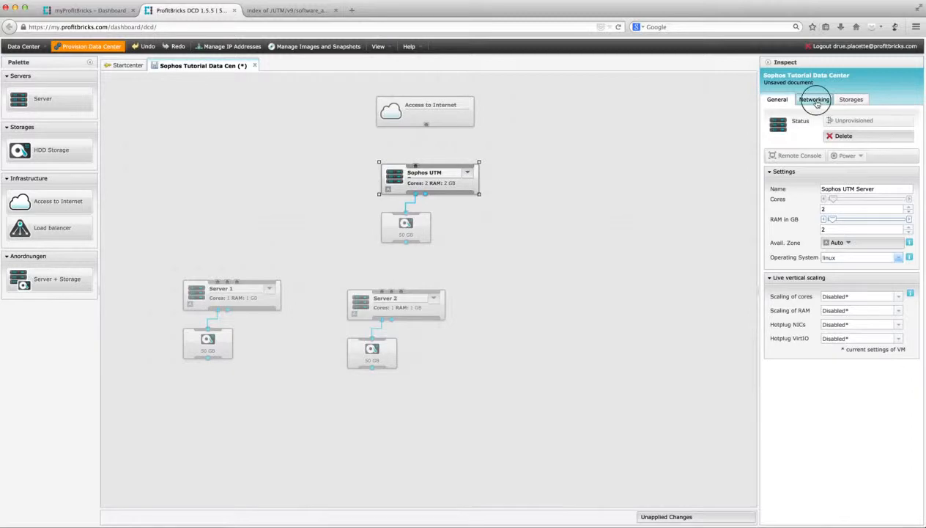
click(814, 99)
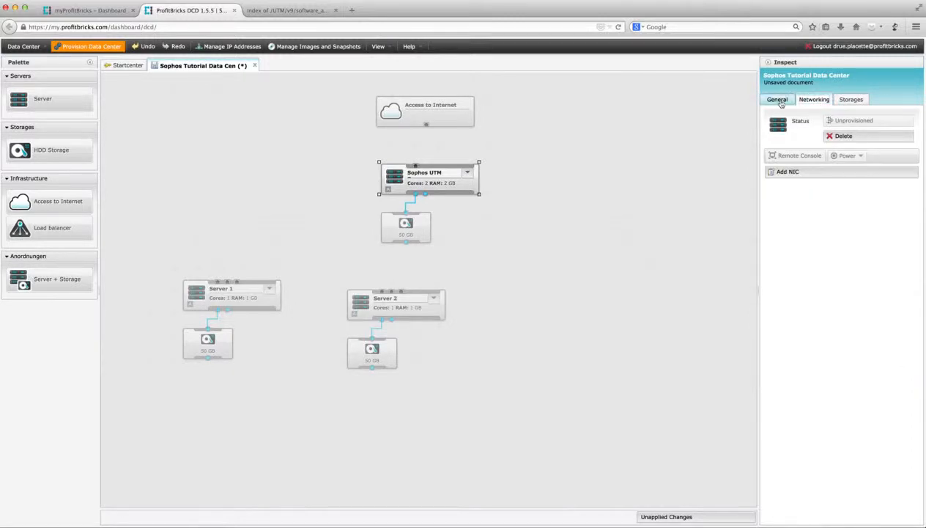
click(779, 100)
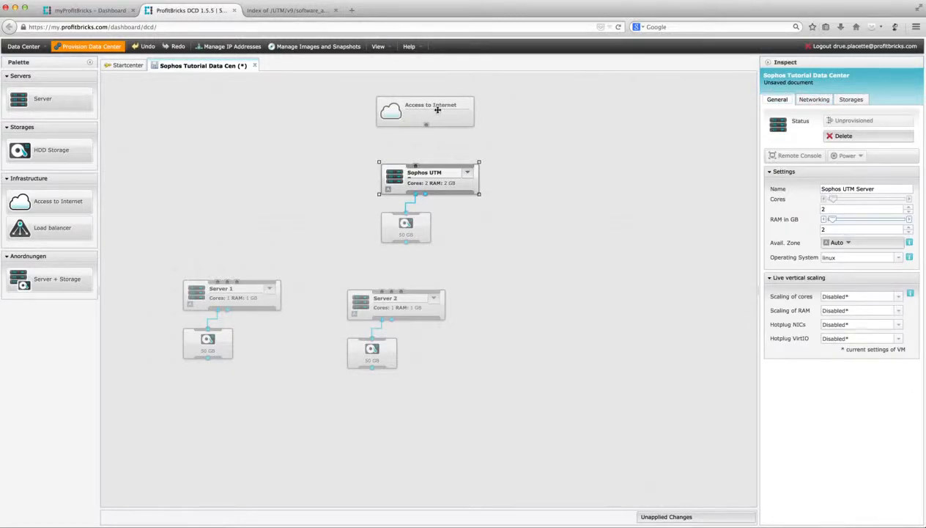
Connect Access to Internet to Sophos UTM Server, then arrange Server 1 and Server 2 side by side below and to the right of it
drag(425, 124, 418, 163)
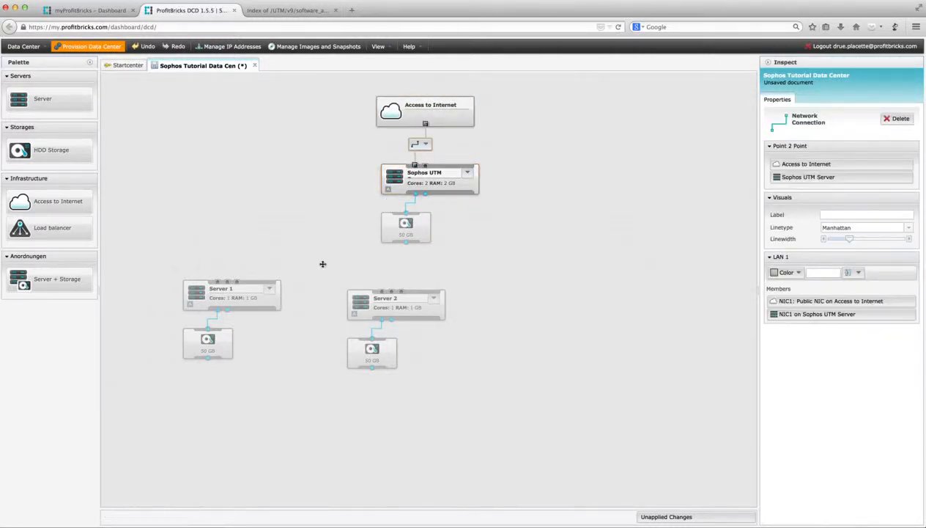
drag(262, 300, 564, 316)
drag(406, 311, 664, 315)
drag(540, 310, 531, 309)
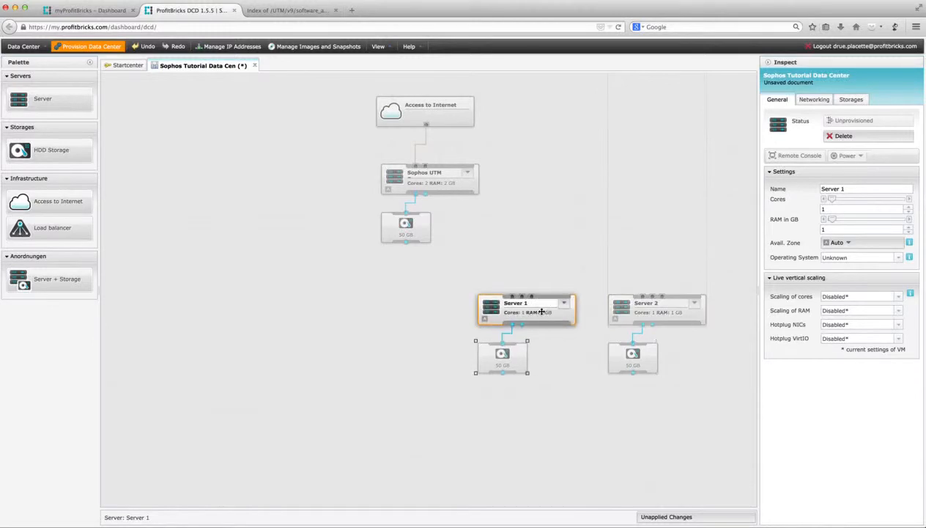
Link both Server 1 and Server 2 to the second network interface of Sophos UTM Server
click(429, 176)
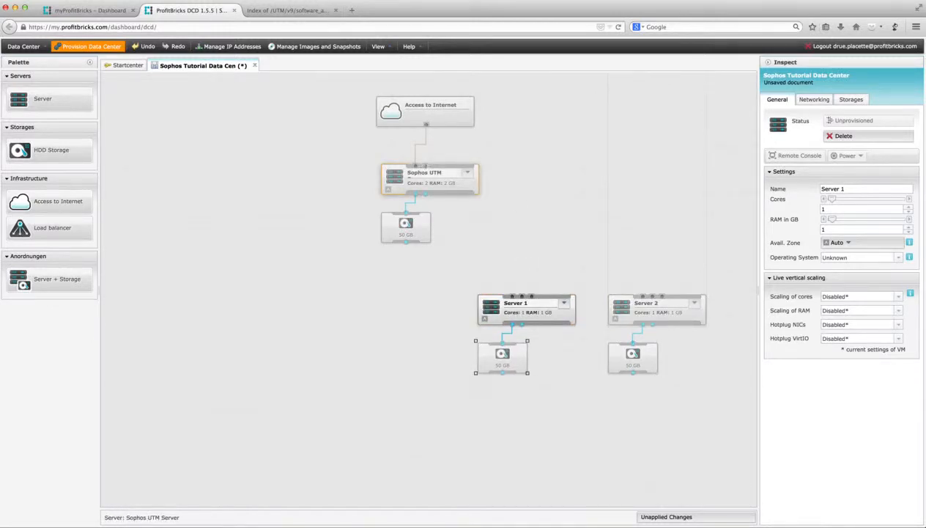
drag(425, 166, 514, 302)
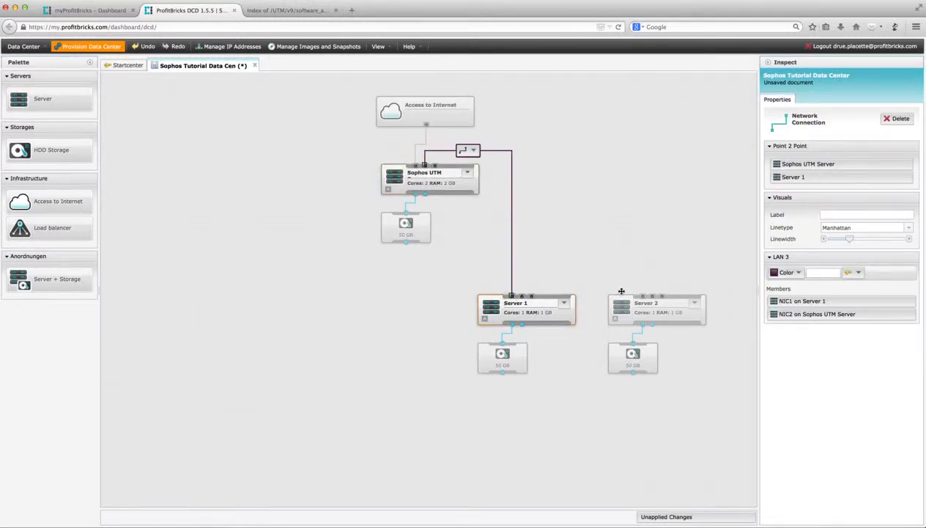
drag(643, 296, 425, 163)
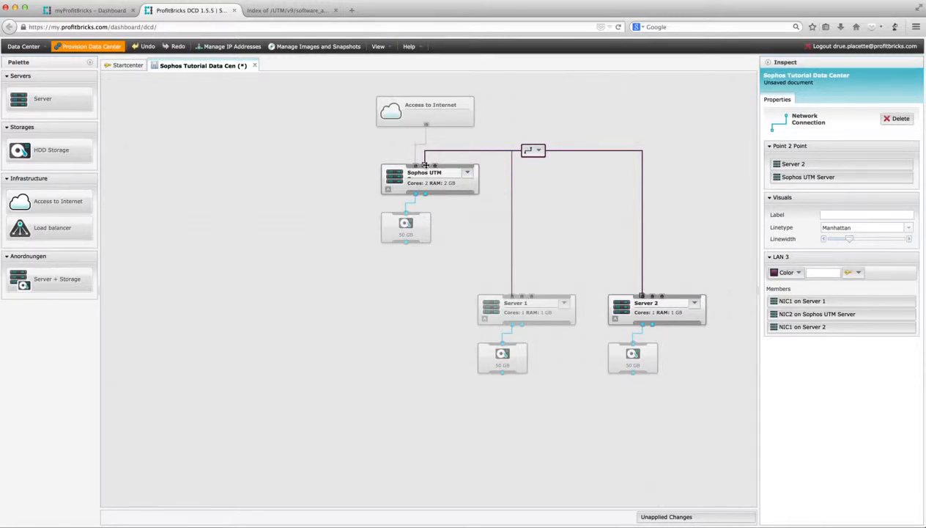
click(538, 151)
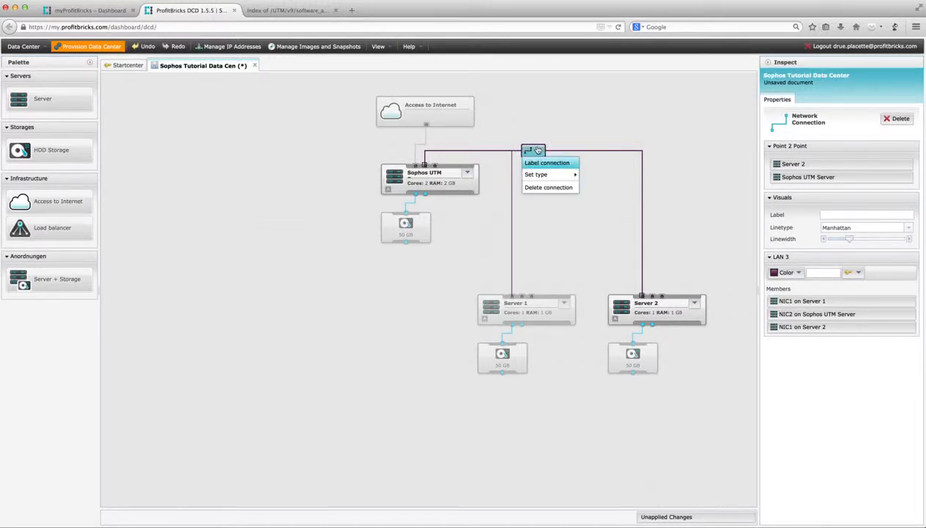
click(577, 121)
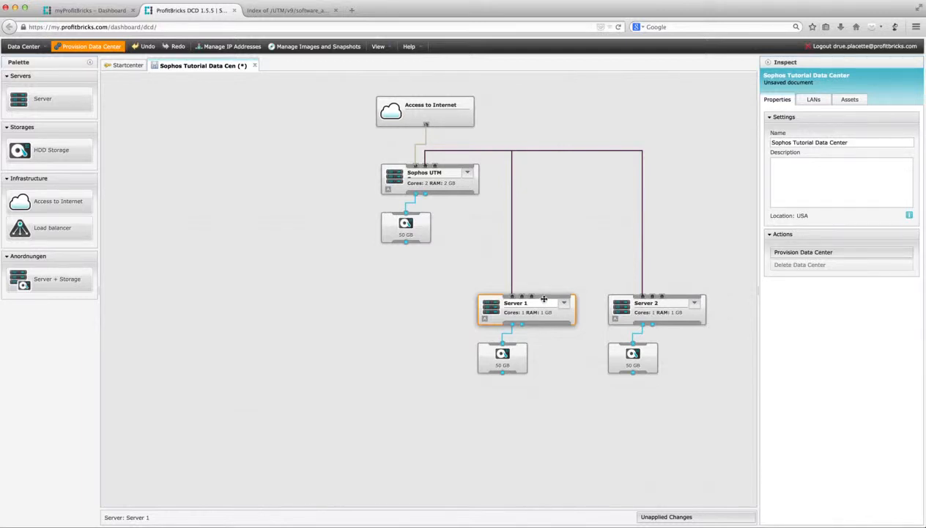
Inspect the settings of Server 1 and of the HDD storage attached to it
mouse_move(544, 300)
mouse_down()
mouse_move(544, 309)
mouse_move(544, 300)
mouse_up()
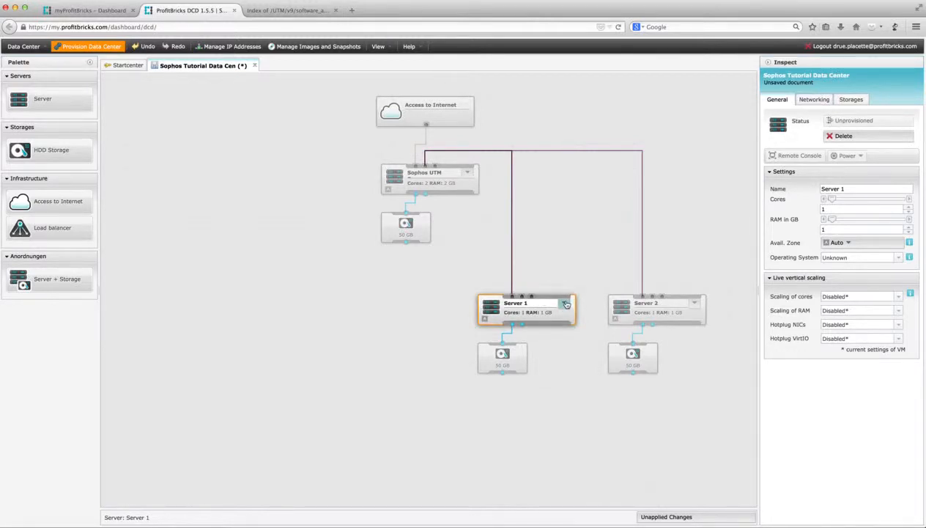
click(516, 357)
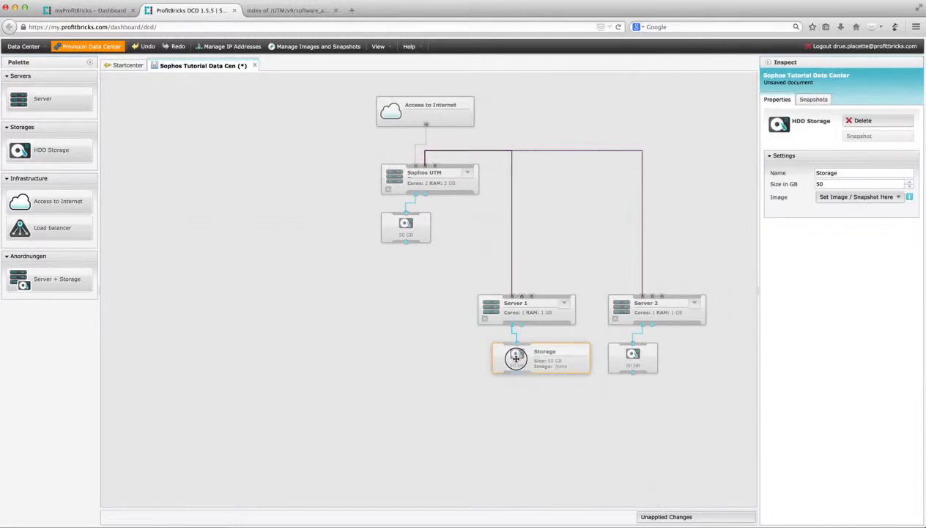
click(548, 314)
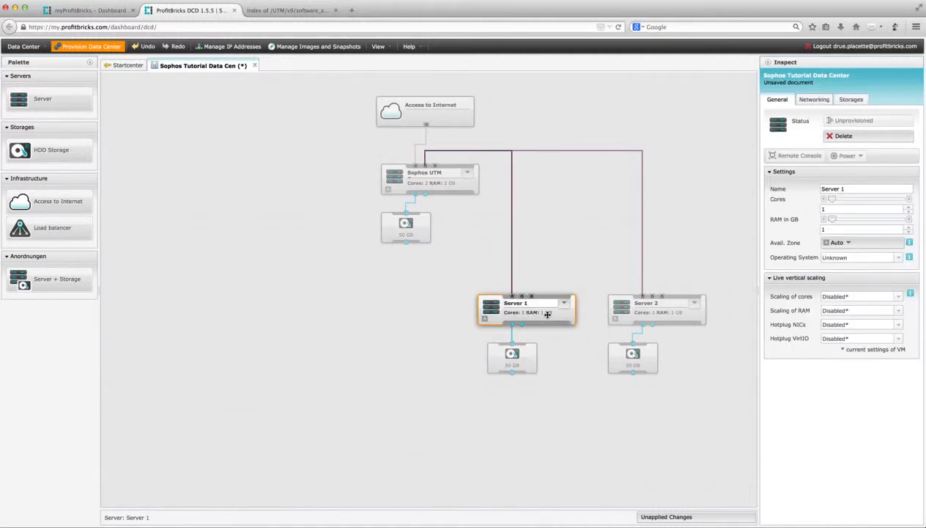
Name the network interfaces of Sophos UTM Server eth0 for NIC1 and etho for NIC2
click(443, 179)
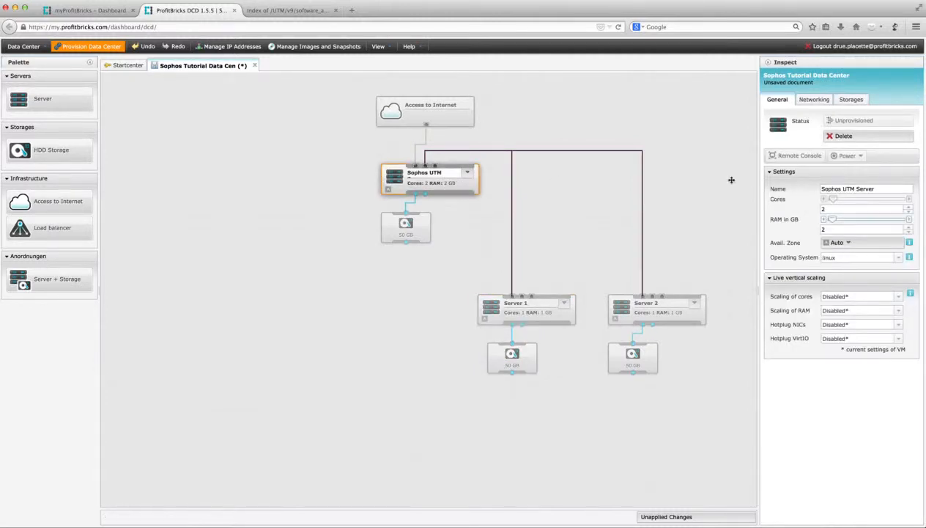
click(815, 100)
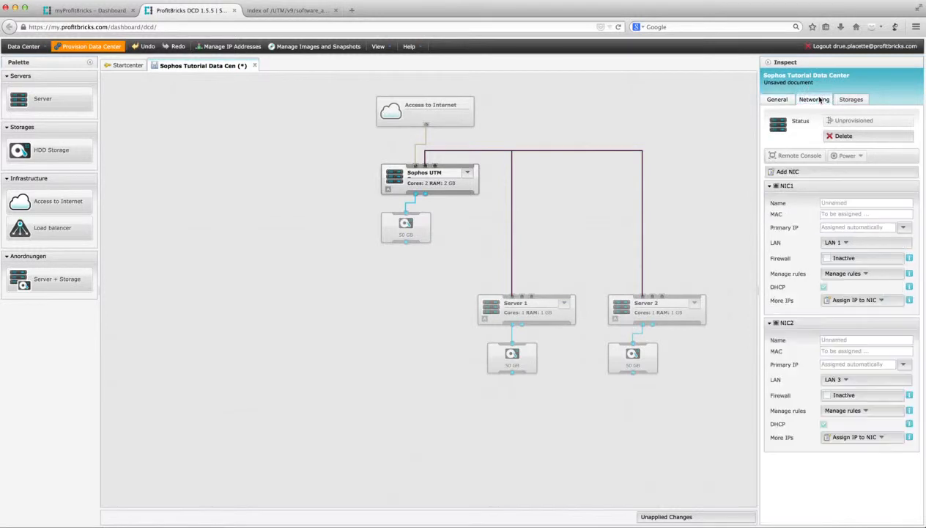
click(838, 202)
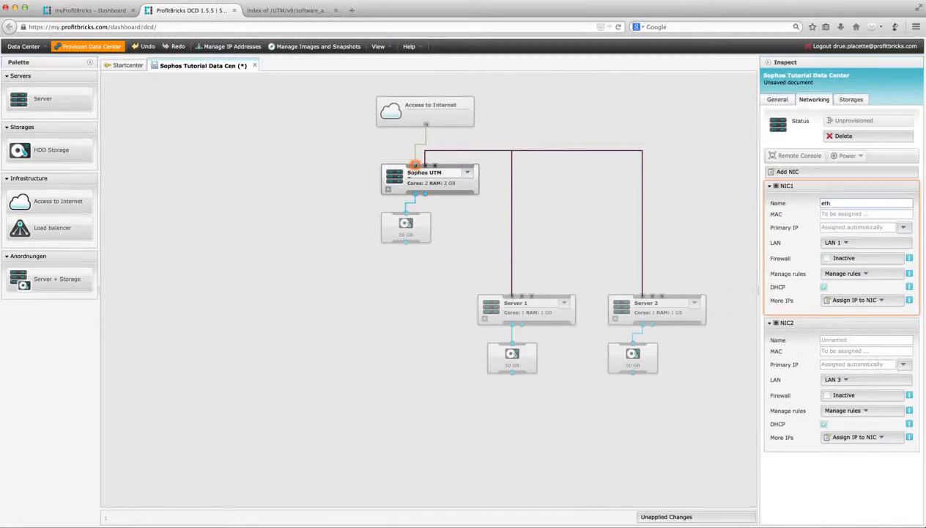
click(837, 340)
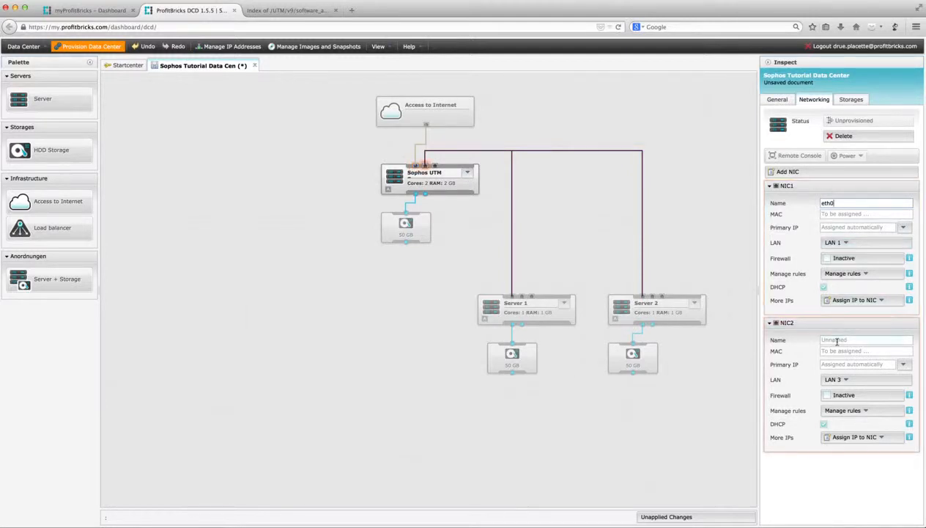
text(eth0)
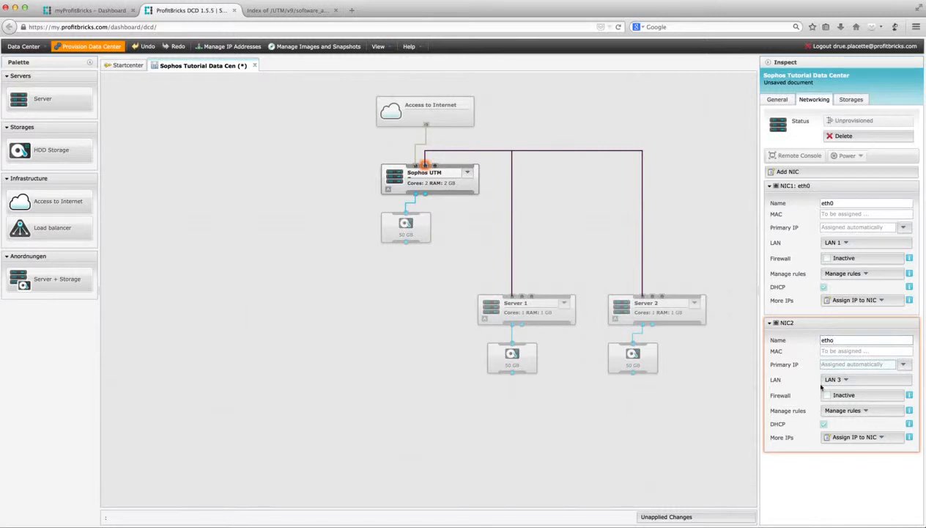
click(836, 189)
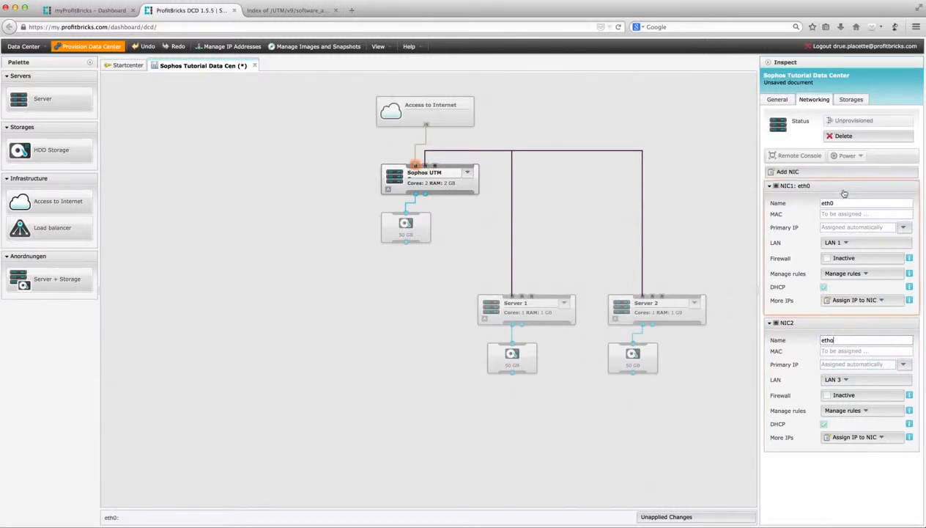
Check the storage settings of Sophos UTM Server and the default images offered for its attached HDD storage
click(850, 101)
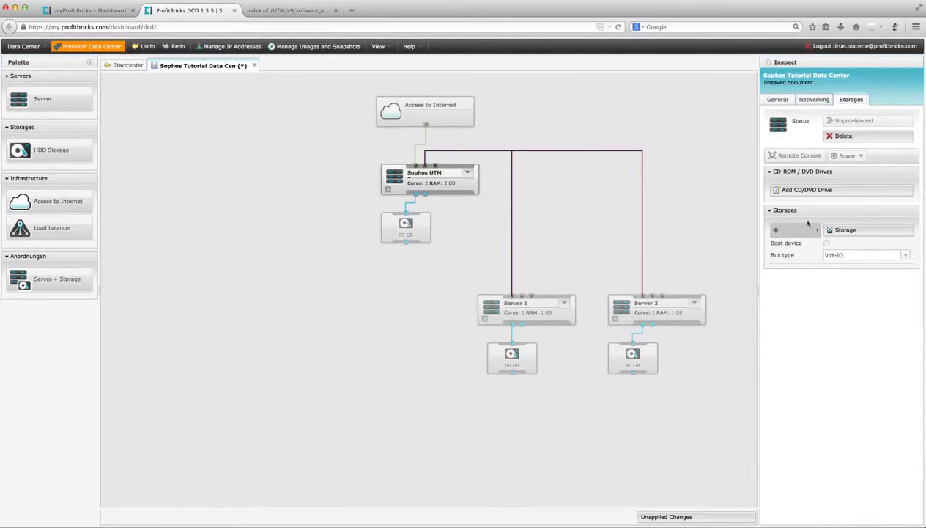
click(784, 189)
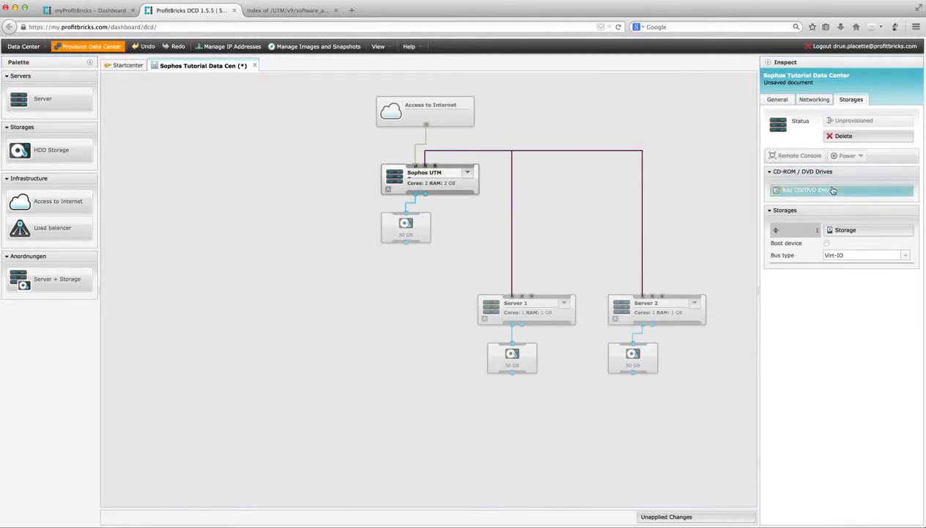
mouse_move(413, 228)
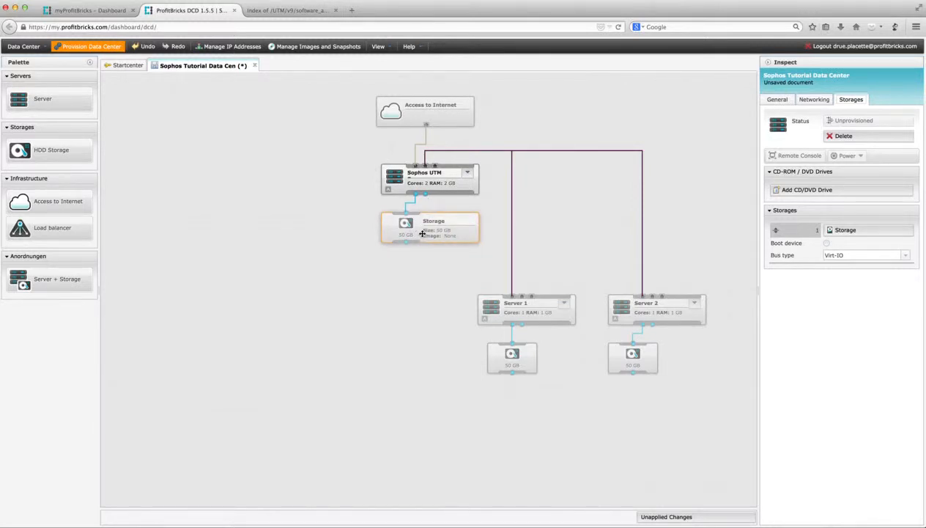
click(422, 233)
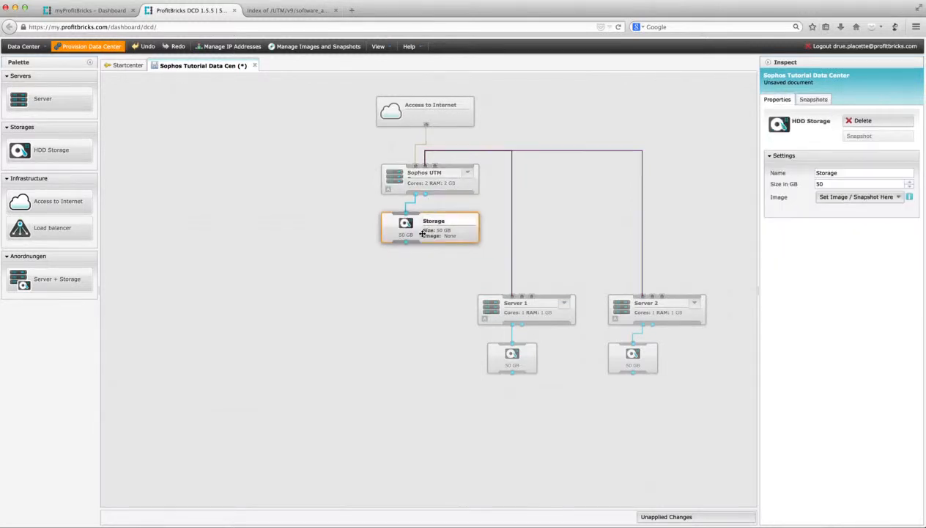
click(857, 198)
mouse_move(852, 211)
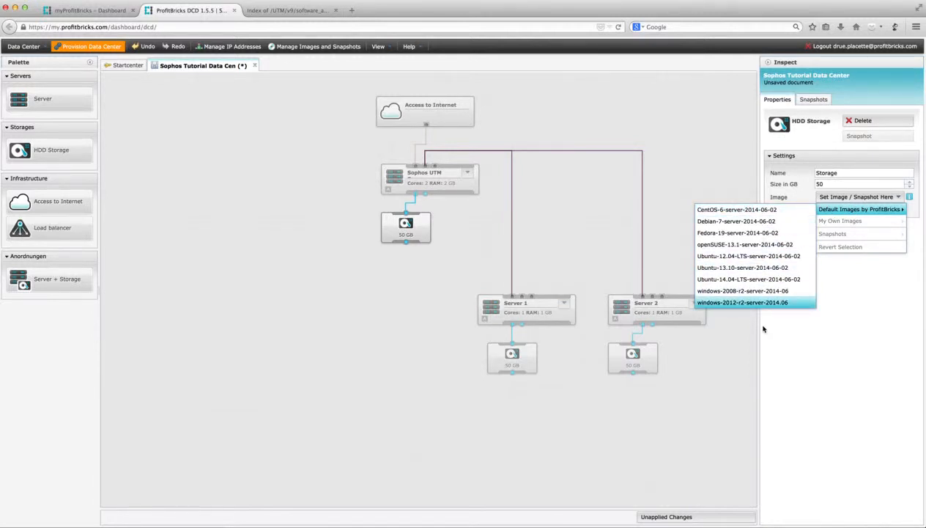
click(680, 161)
Add a CD/DVD drive to Sophos UTM Server with the own image latest_asg_v9_software.iso
click(470, 174)
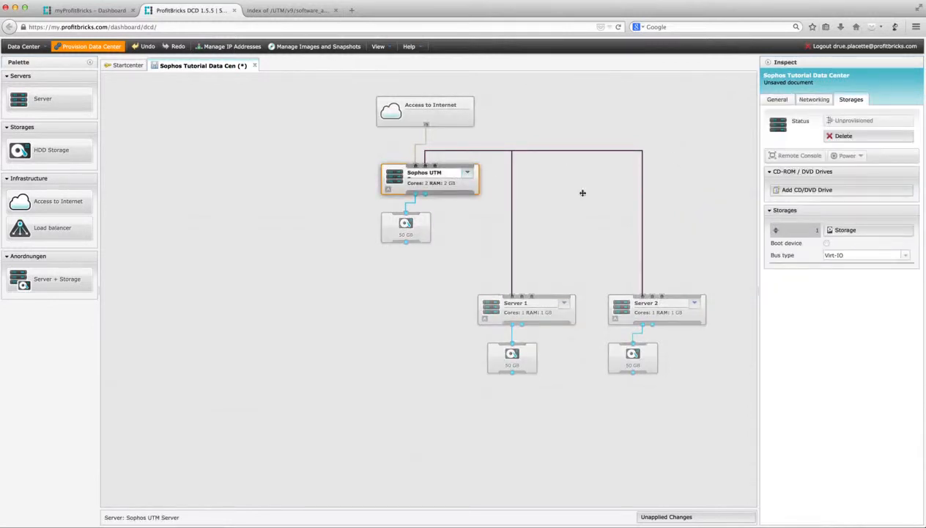
click(860, 191)
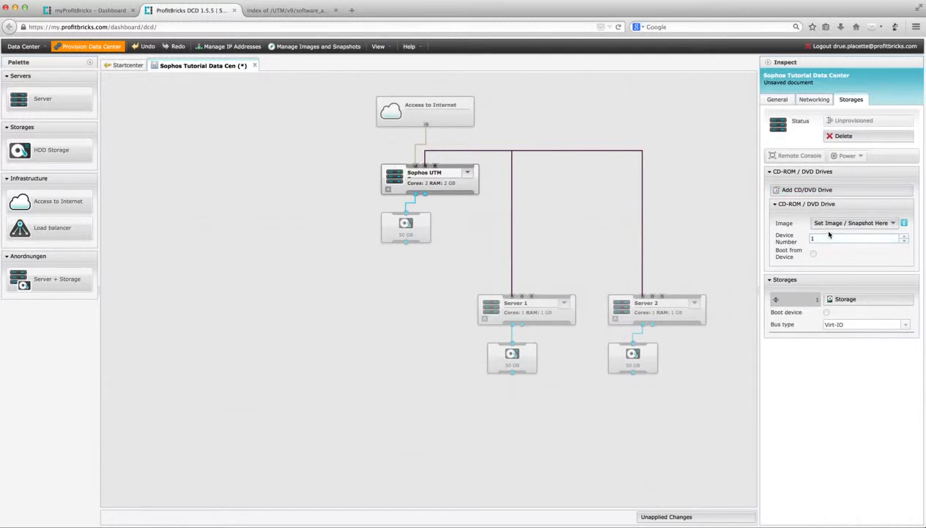
click(844, 226)
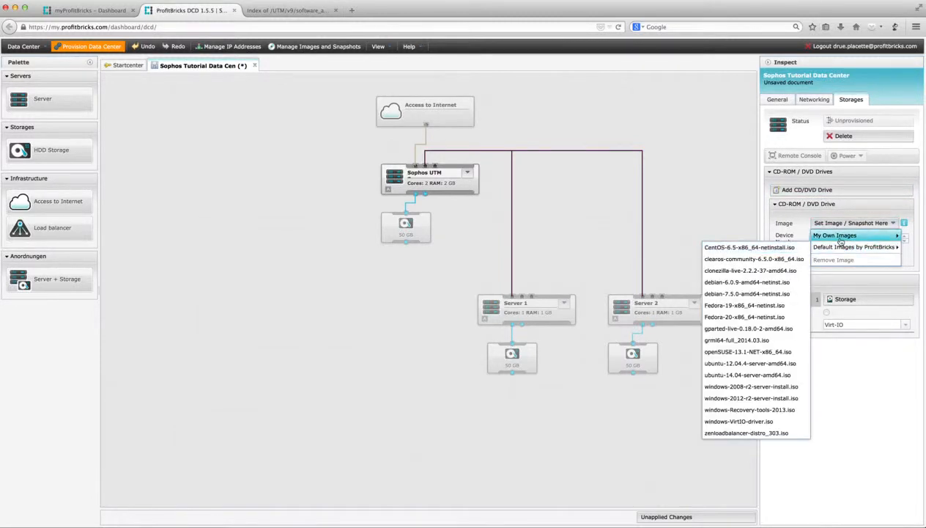
mouse_move(841, 241)
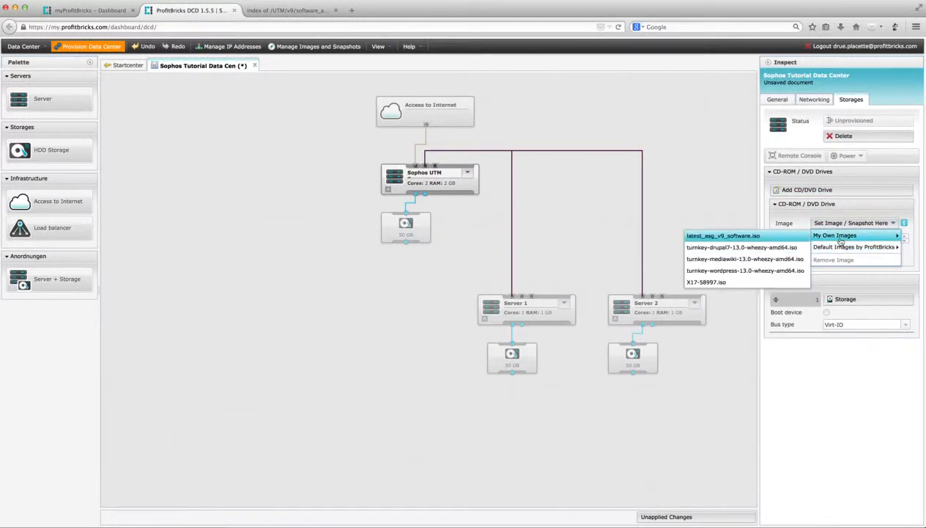
click(766, 236)
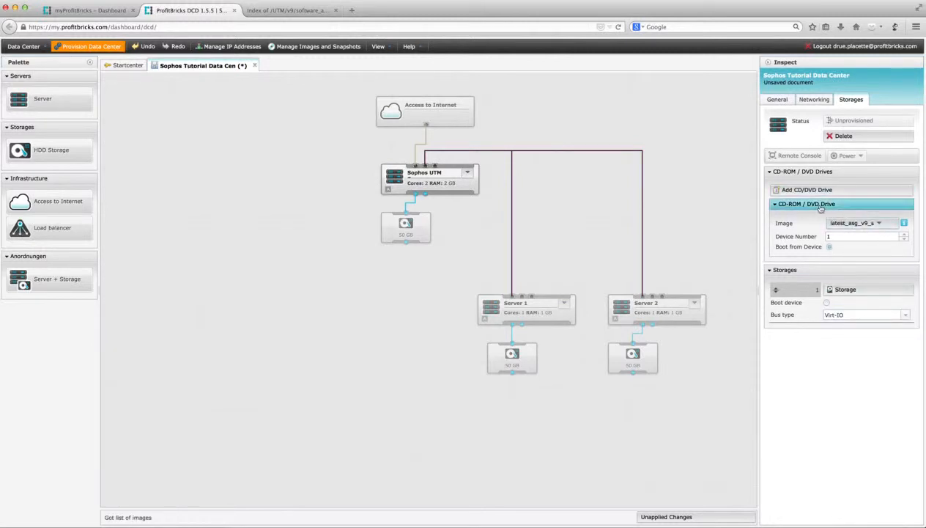
Rename Server 1 as Windows Server 1
click(538, 310)
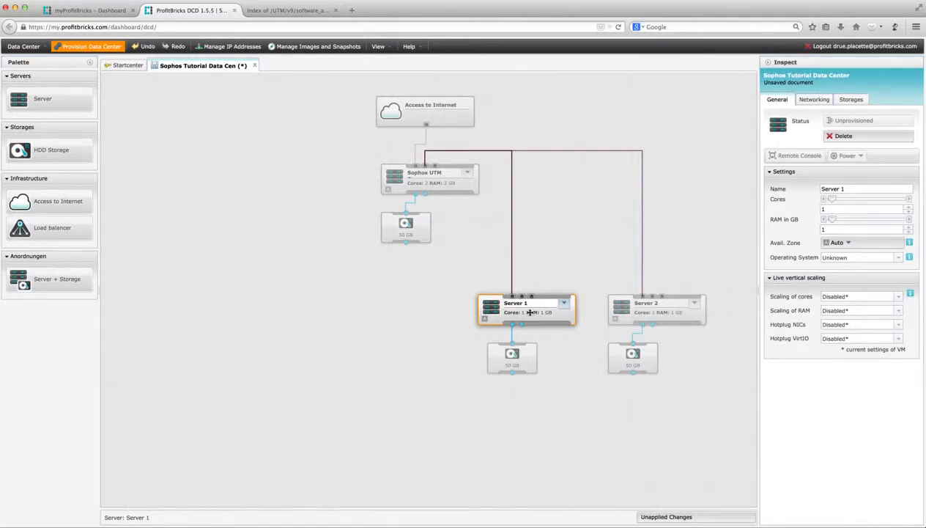
click(822, 188)
text(Window)
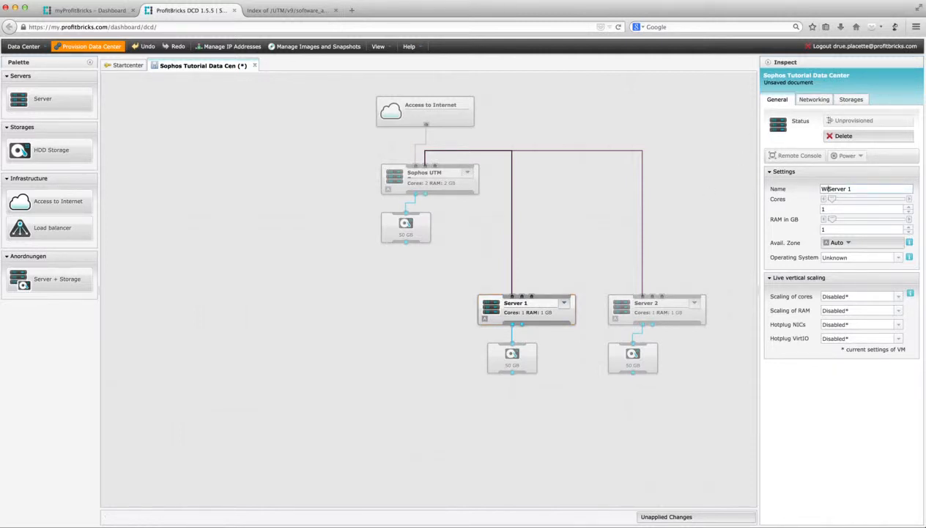
text(s)
Give Windows Server 1 2 cores and 2 GB of RAM, with windows as its operating system
drag(832, 208, 820, 208)
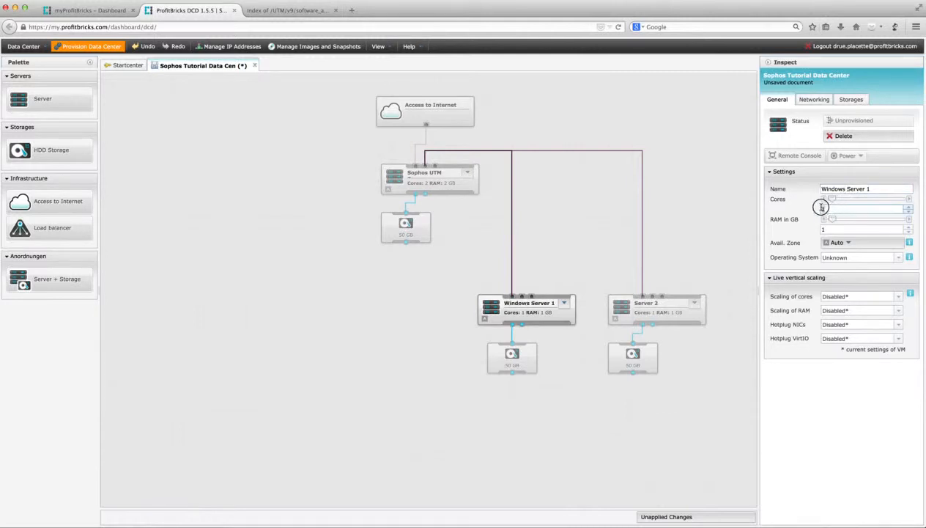
text(2)
click(823, 229)
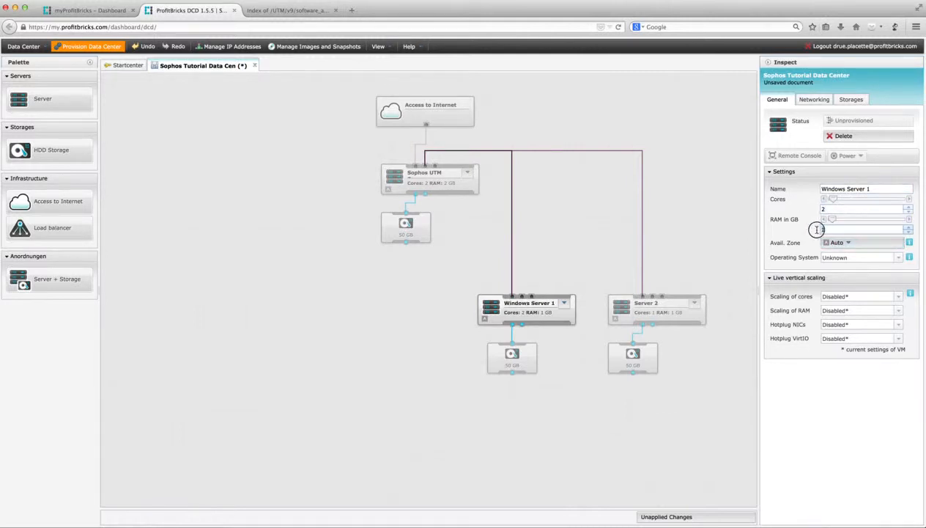
text(2)
click(849, 259)
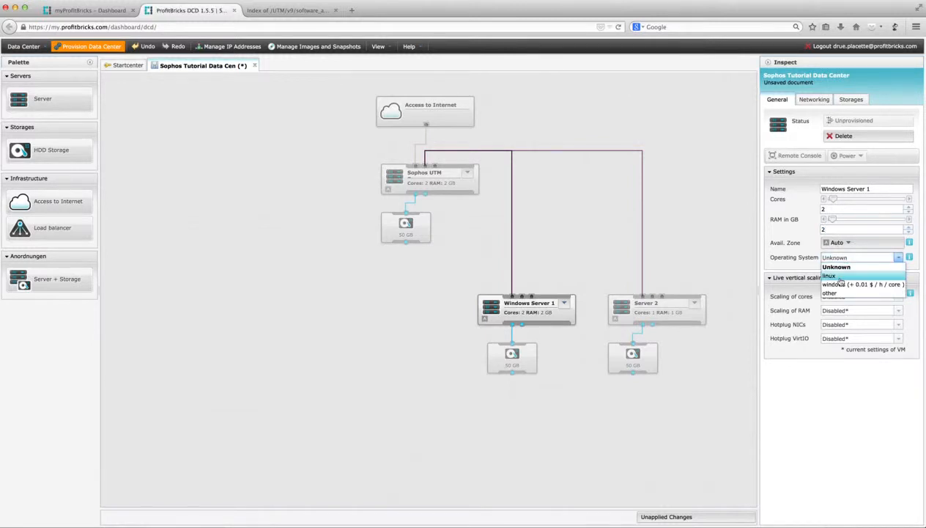
click(840, 286)
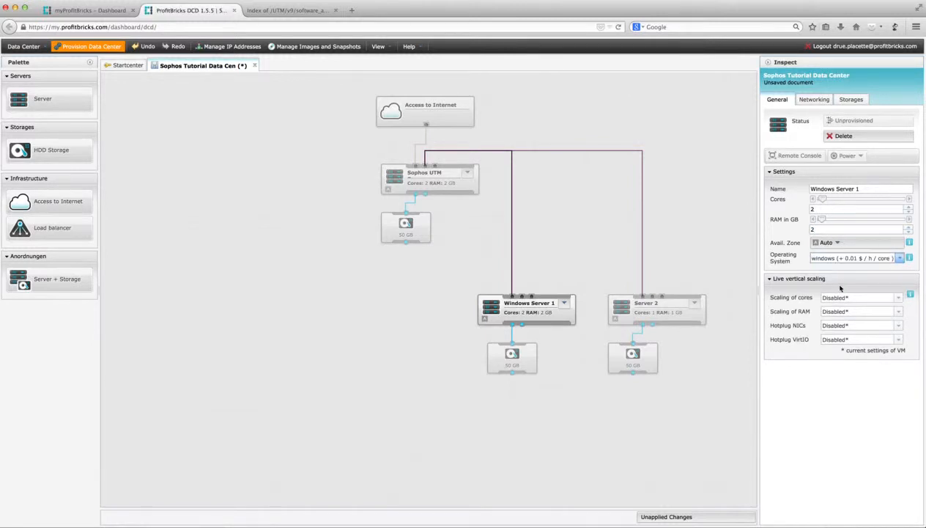
Name the NIC1 network interface of Windows Server 1 eth0
click(826, 101)
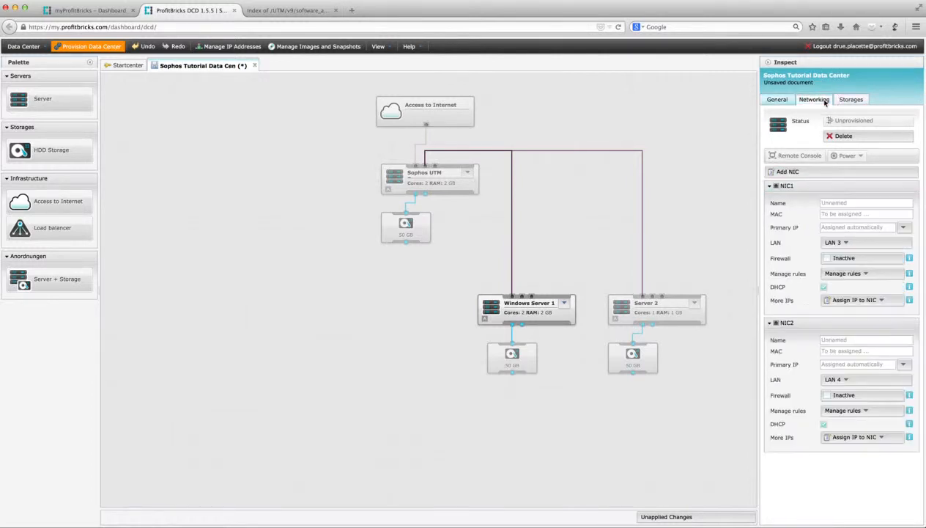
click(837, 203)
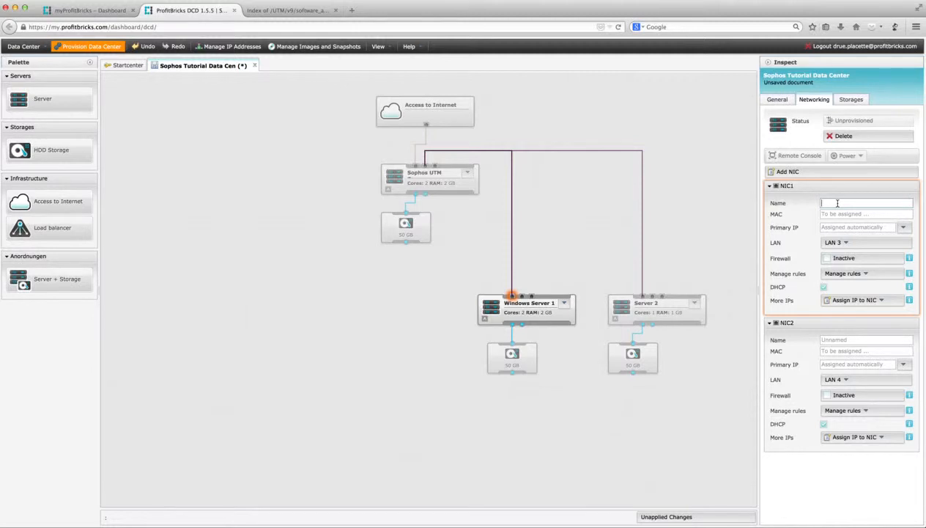
text(eth0)
Assign the default image windows-2012-r2-server-2014.06 to the HDD storage attached to Windows Server 1
click(851, 102)
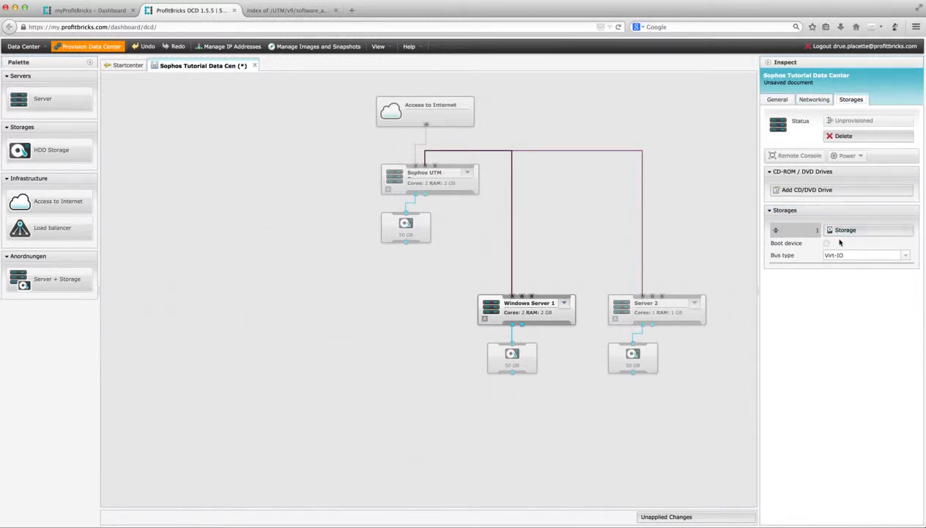
click(526, 355)
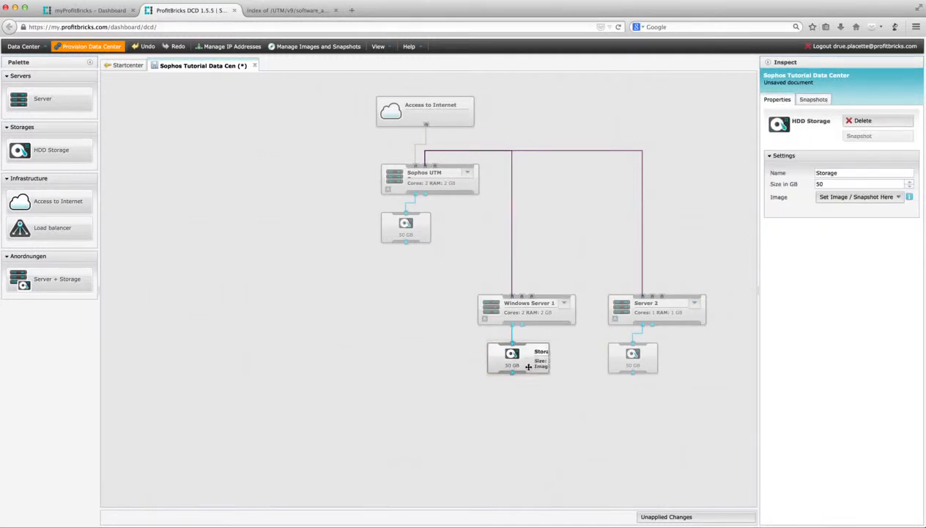
click(839, 198)
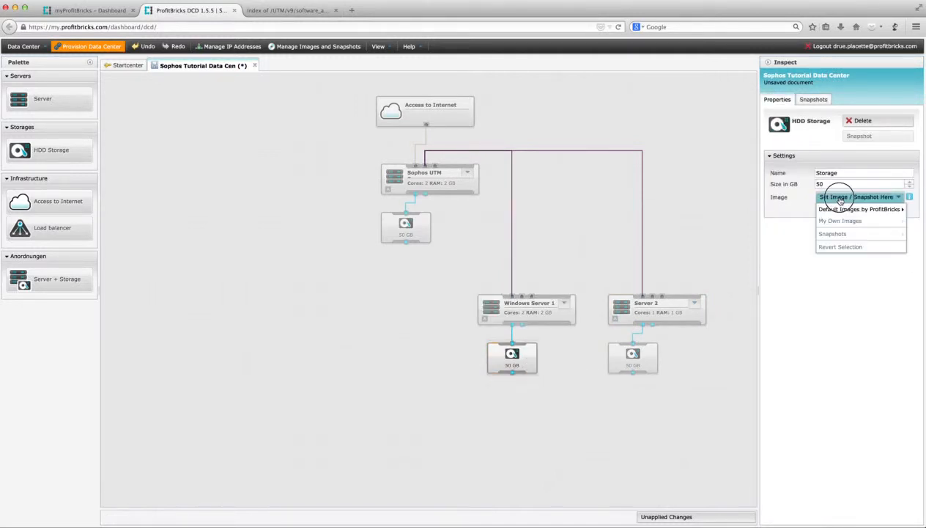
mouse_move(841, 215)
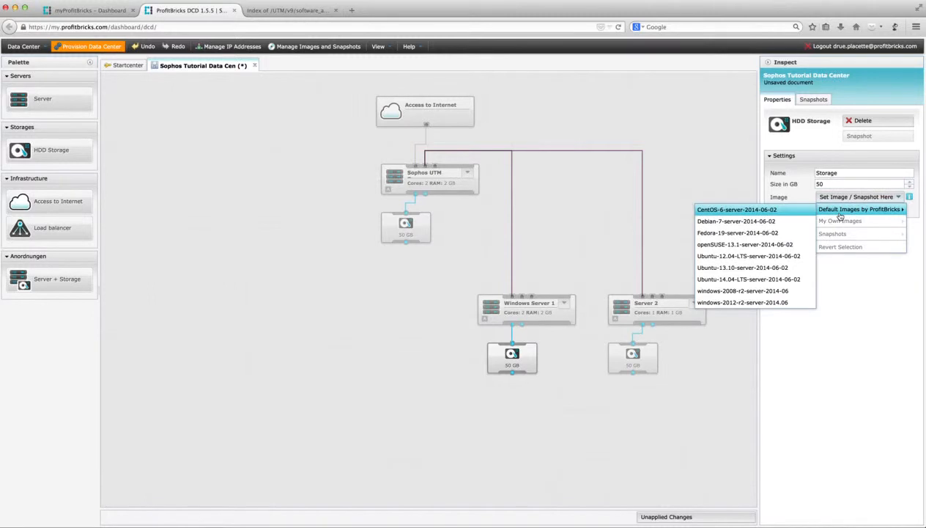
click(765, 304)
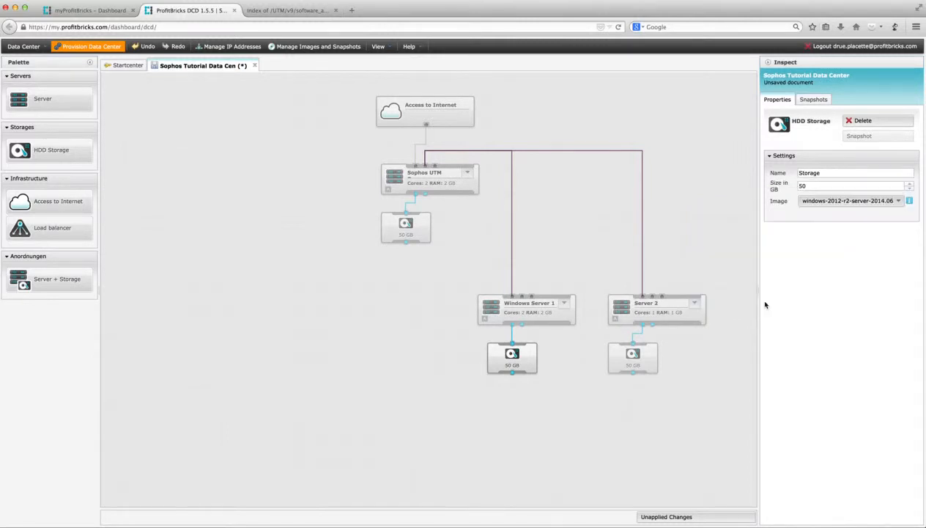
Give Server 2 2 cores and 2 GB of RAM, with windows as its operating system
click(668, 307)
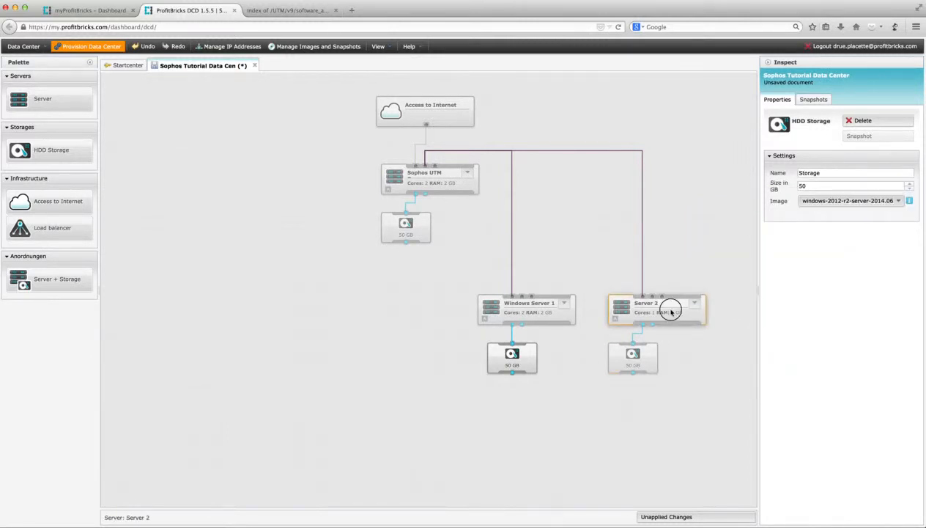
click(828, 208)
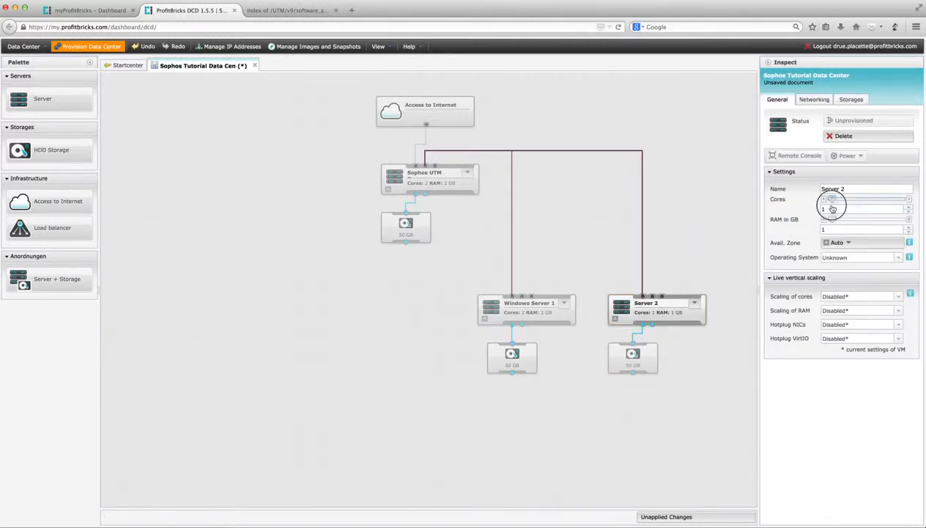
double_click(824, 209)
text(2)
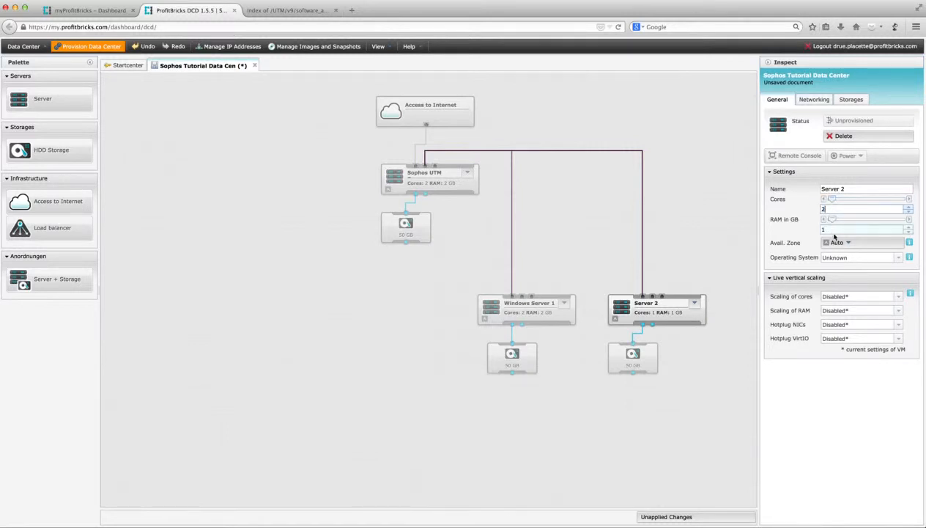
click(823, 228)
text(2)
click(840, 258)
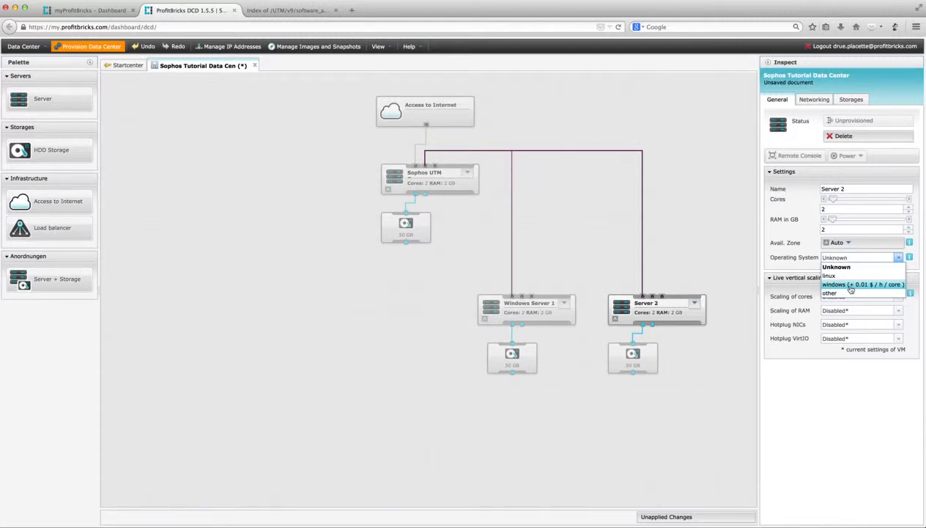
click(850, 285)
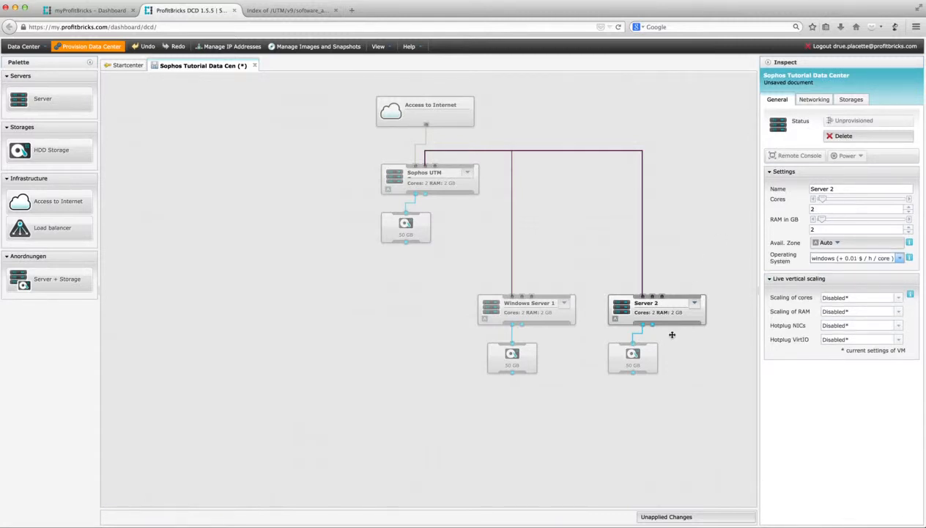
Name the NIC1 network interface of Server 2 eth0
click(814, 99)
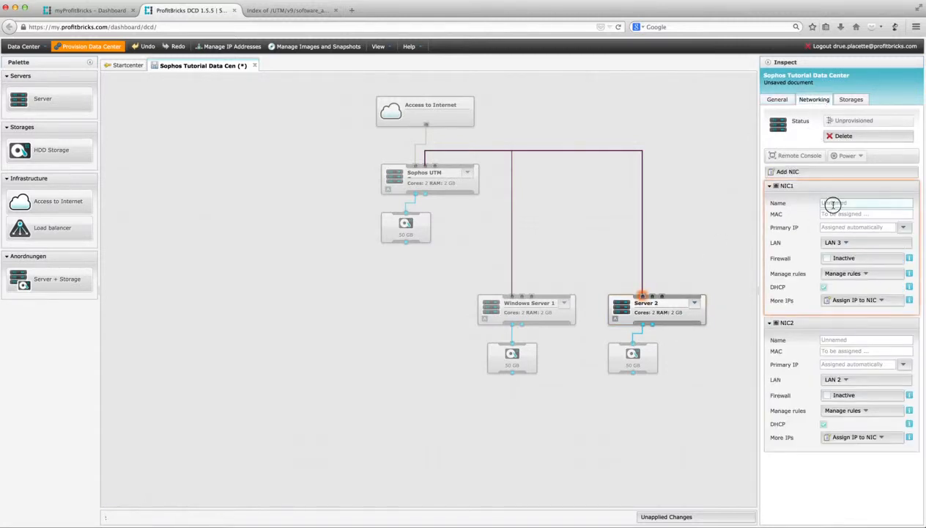
click(833, 205)
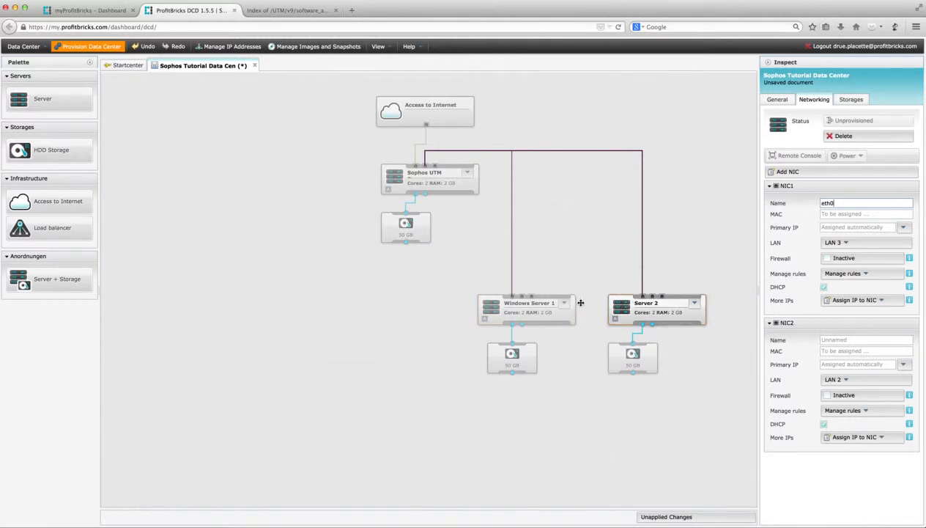
Assign the default image windows-2008-r2-server-2014-06 to the HDD storage attached to Server 2
click(849, 100)
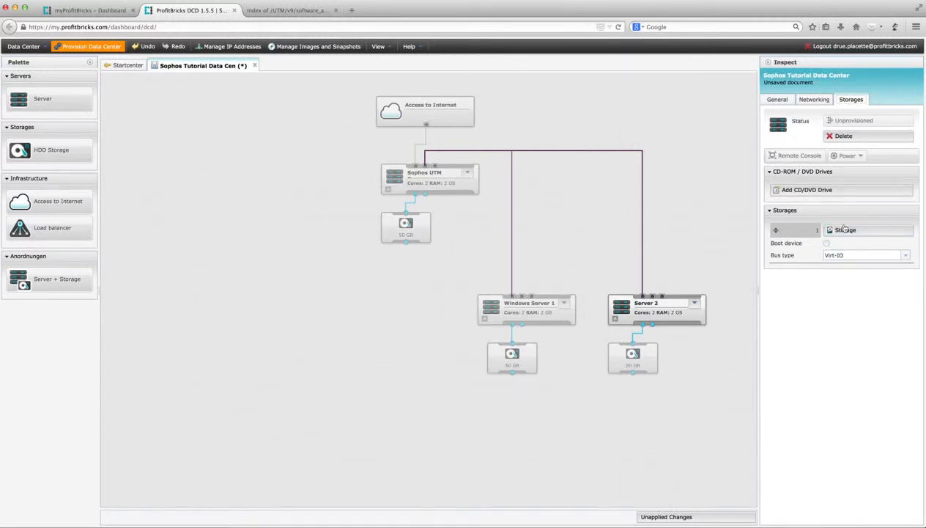
click(633, 357)
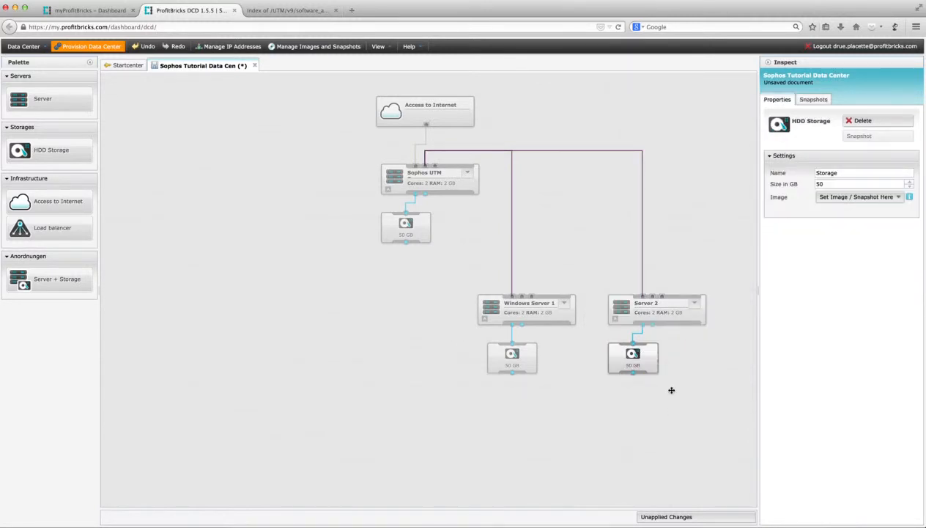
mouse_move(633, 363)
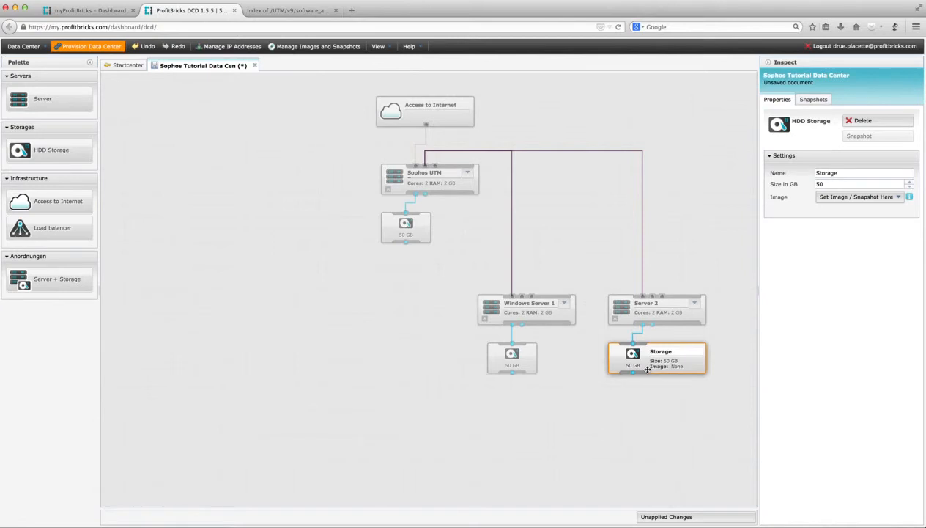
click(842, 196)
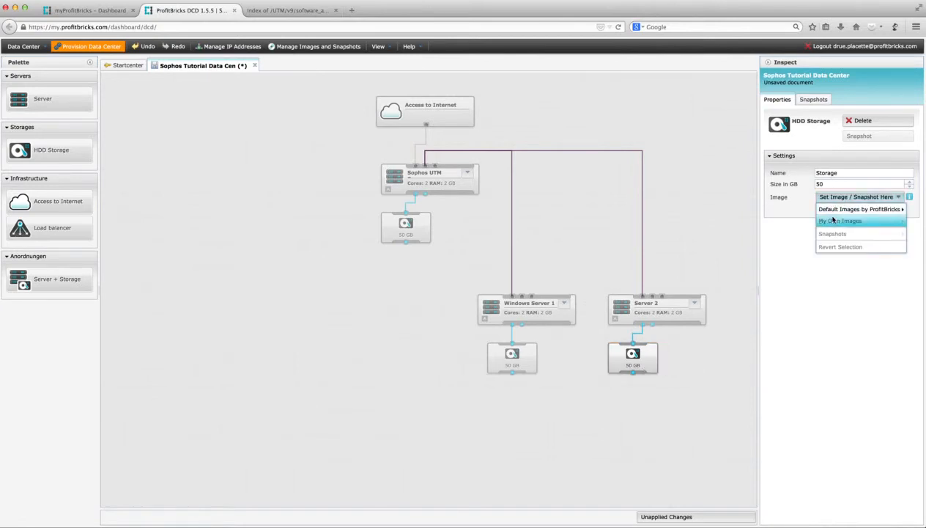
mouse_move(836, 212)
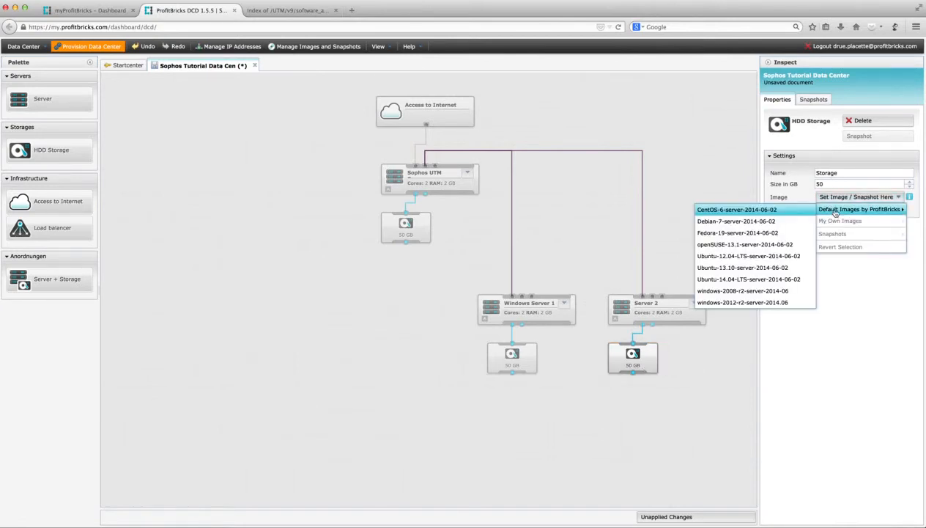
click(758, 295)
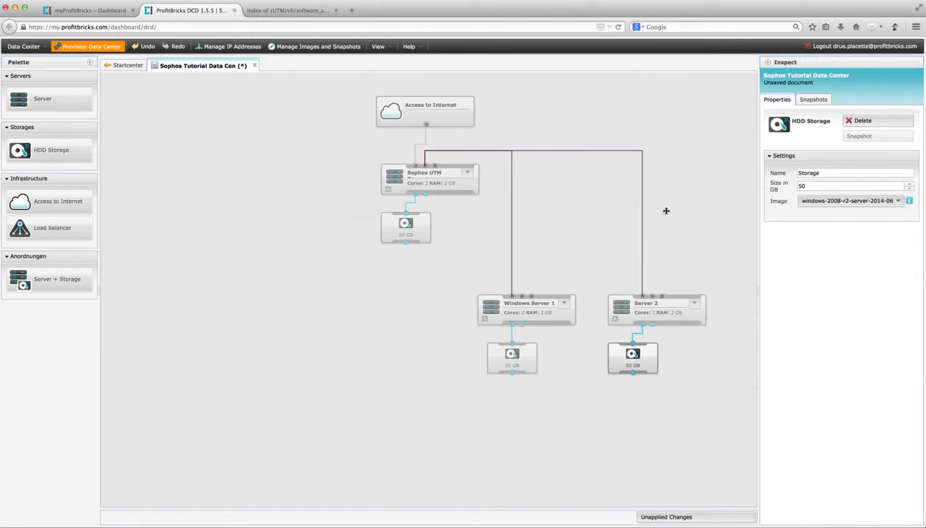
Rename Server 2 as Windows Server 2
drag(445, 108, 441, 107)
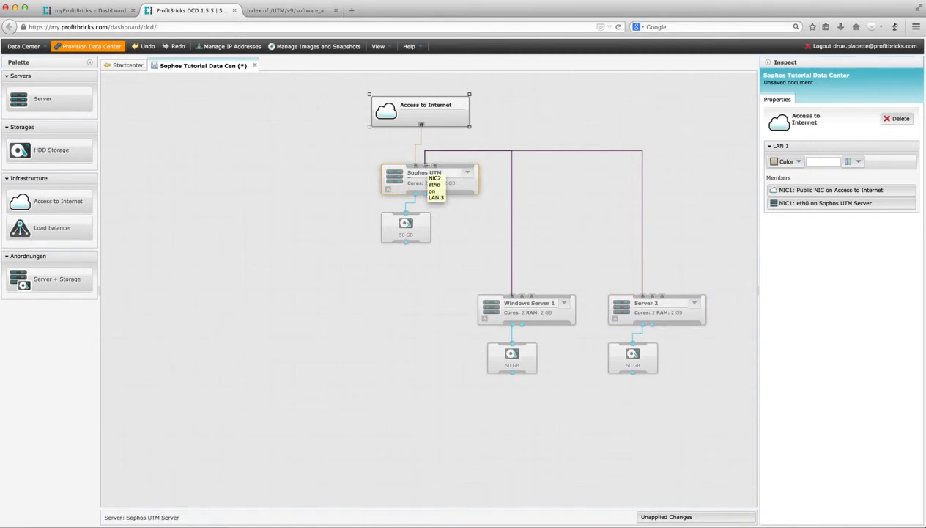
click(657, 307)
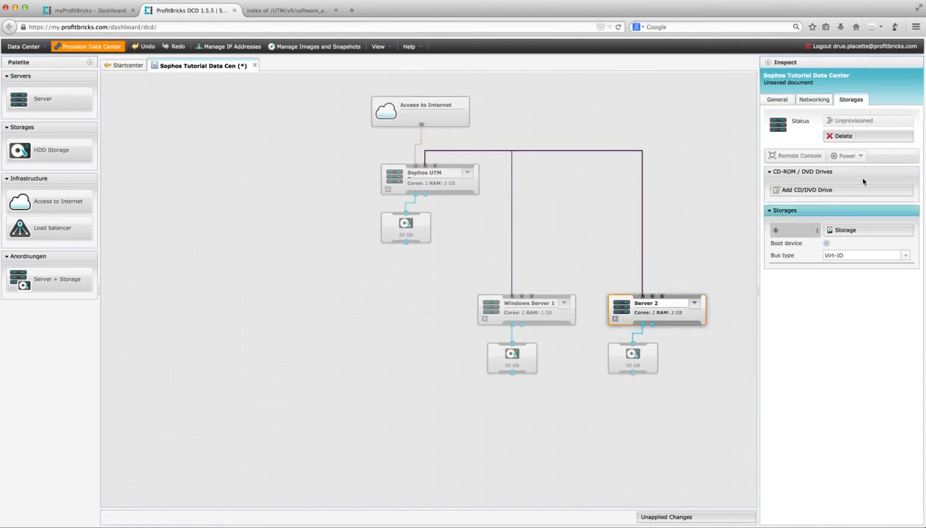
click(778, 99)
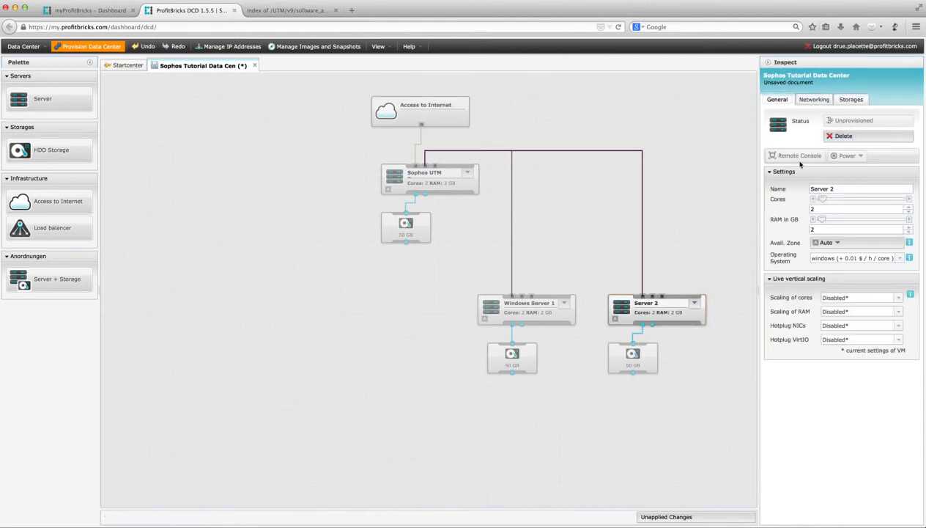
click(832, 189)
text(Windows)
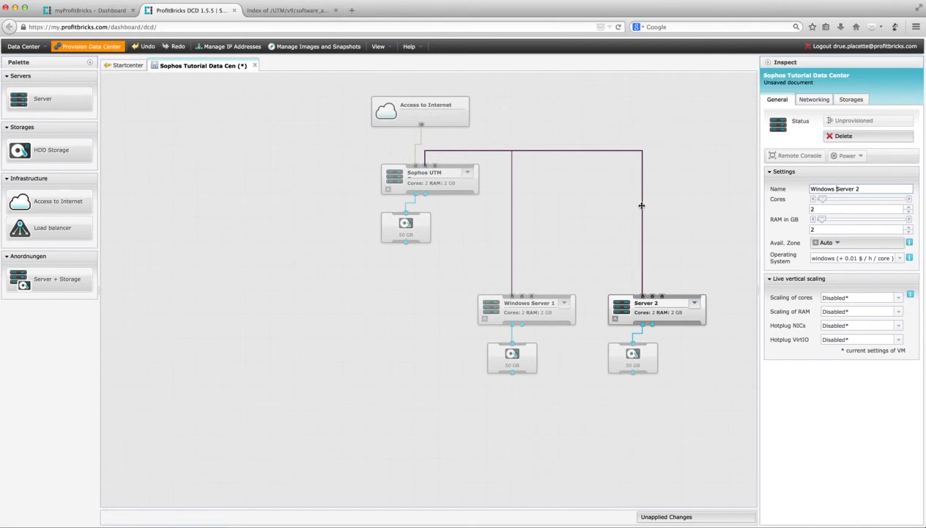
click(717, 150)
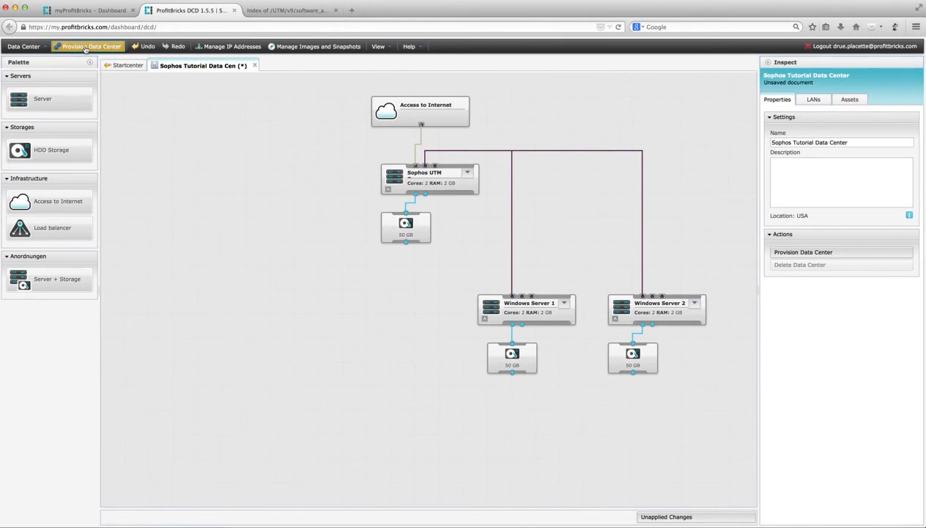
Provision the Sophos Tutorial Data Center with the designed servers, storages and networks
click(684, 518)
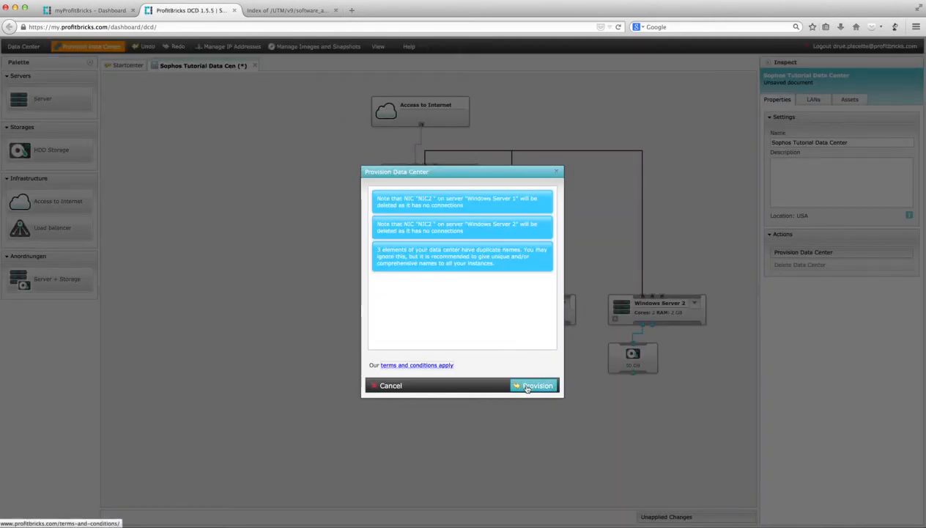
click(527, 387)
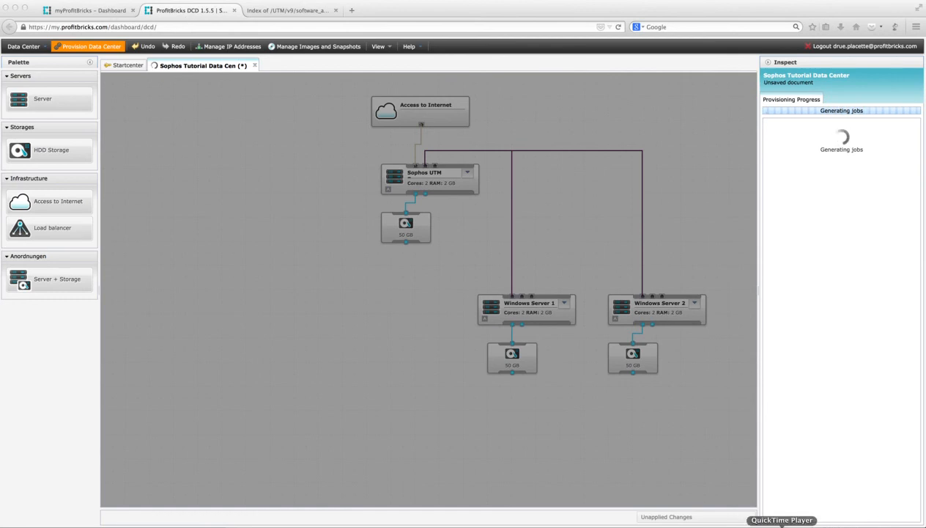
right_click(782, 524)
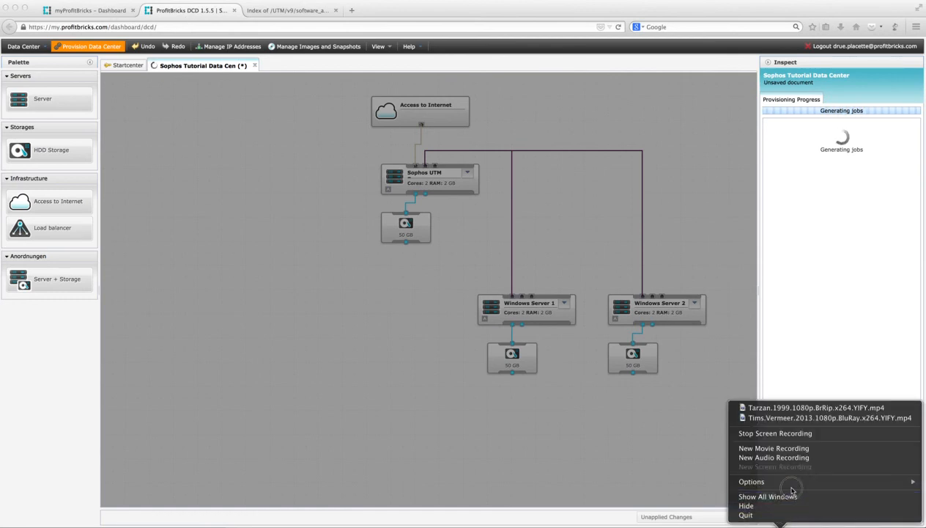